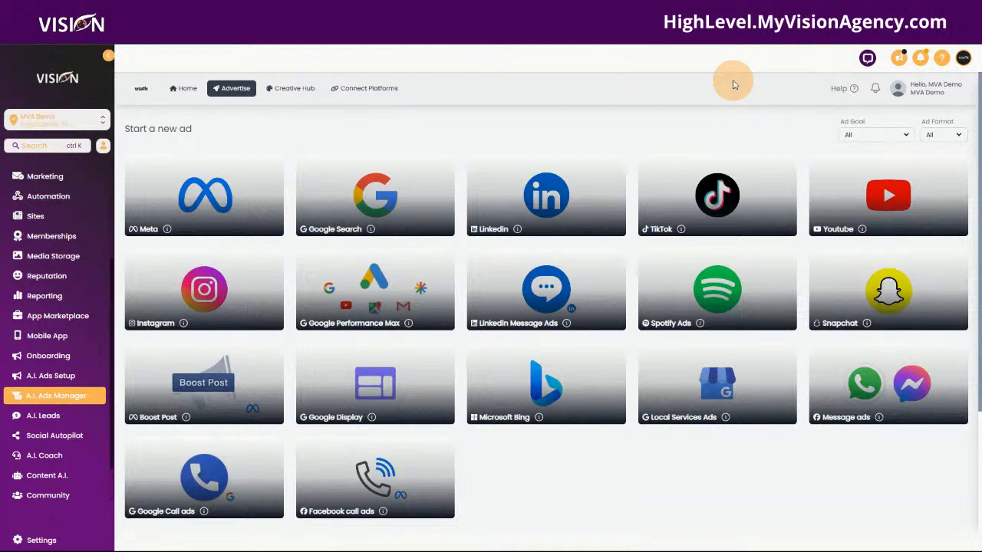
{"action": "left_click", "coordinate": [697, 97]}
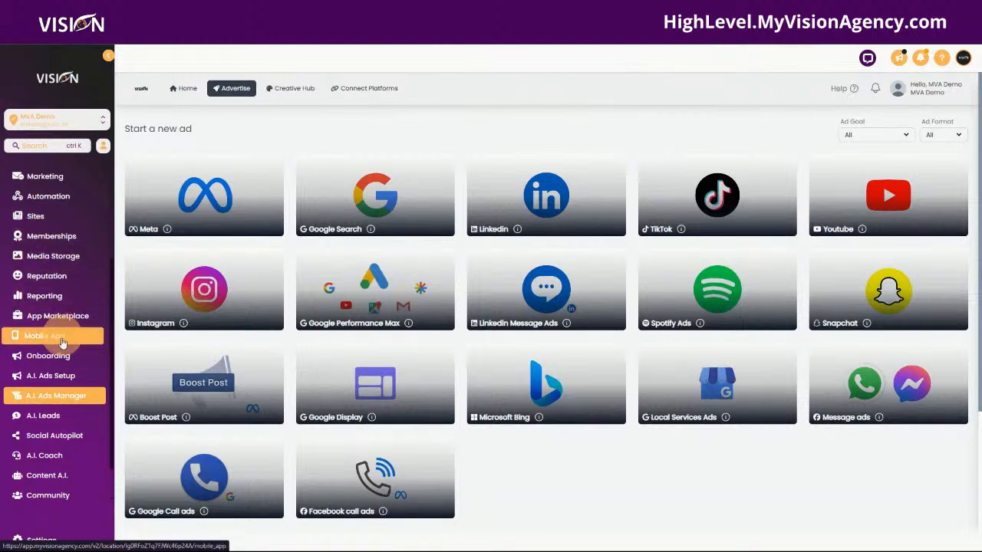
{"action": "scroll", "coordinate": [50, 403], "scroll_direction": "down", "scroll_amount": 1}
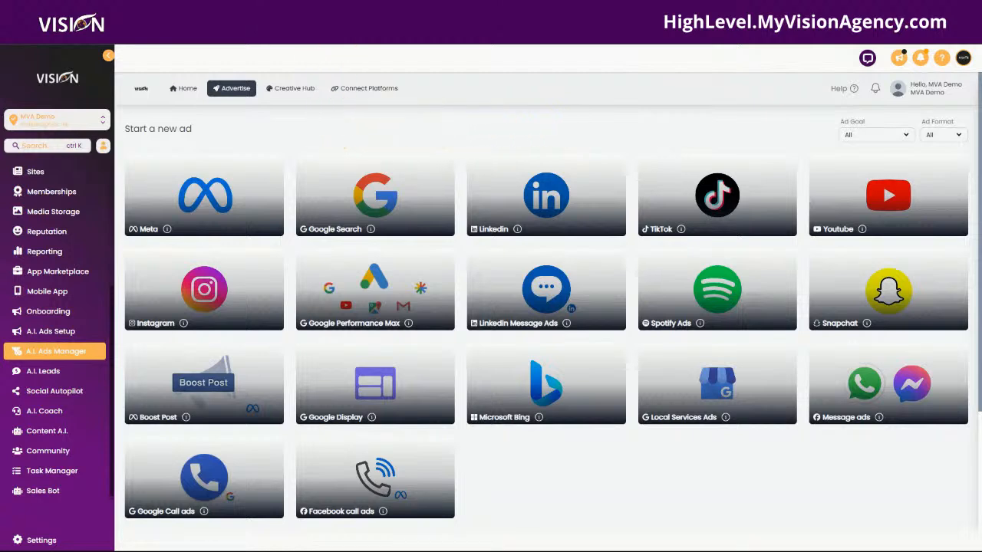
- Review the SaaS Configurator's plans and pricing, supported payment providers and the dialog for adding an agency sub-account
{"action": "left_click", "coordinate": [330, 11]}
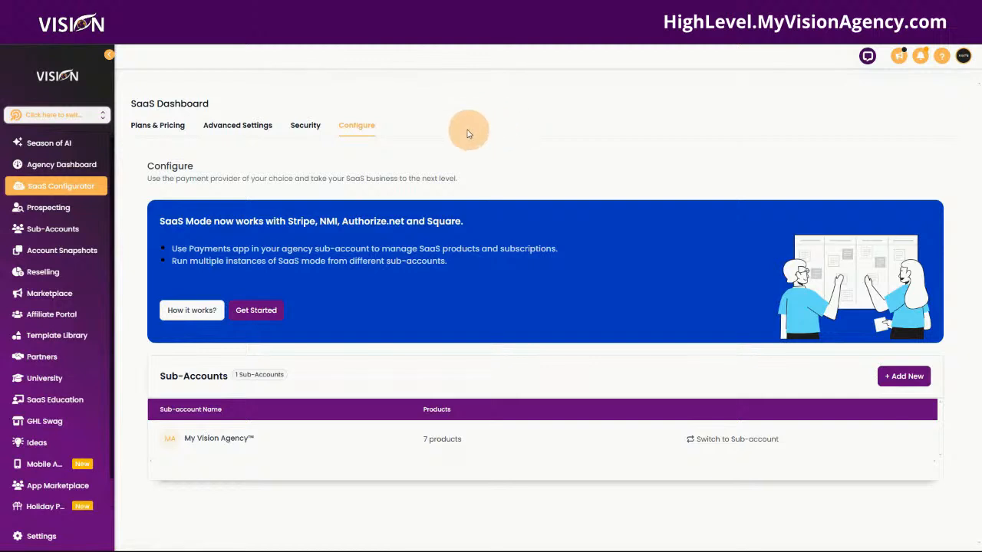
{"action": "left_click", "coordinate": [143, 125]}
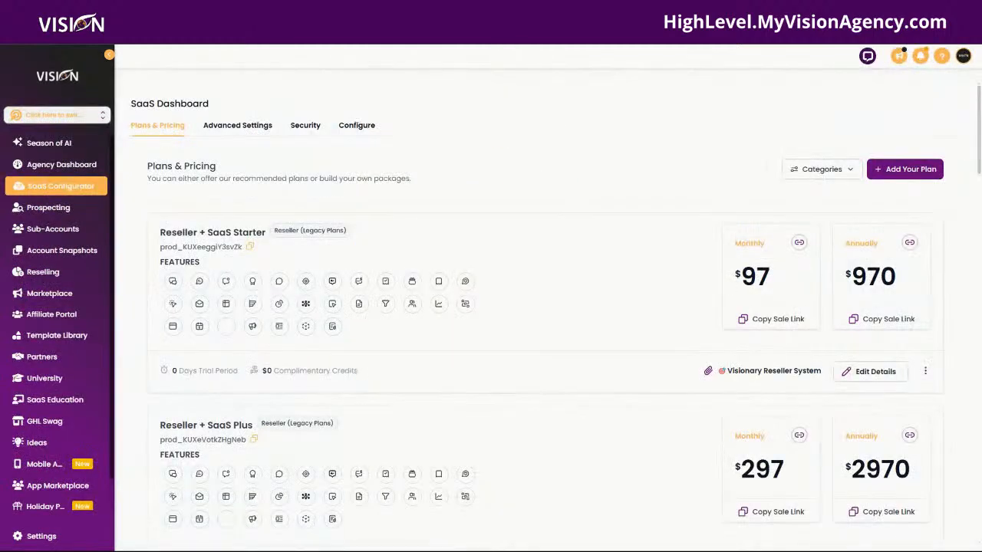
{"action": "left_click", "coordinate": [366, 128]}
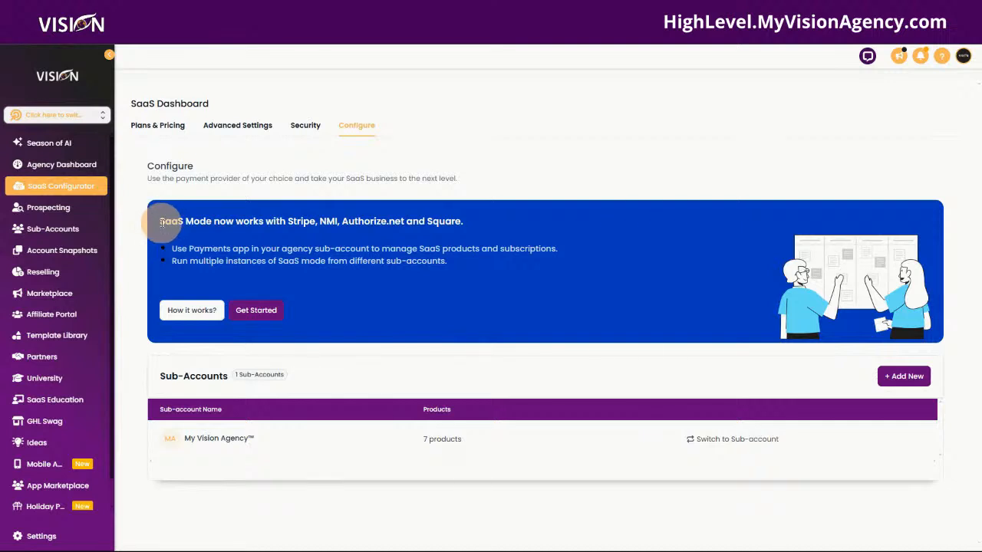
{"action": "left_click_drag", "start_coordinate": [161, 222], "coordinate": [521, 220]}
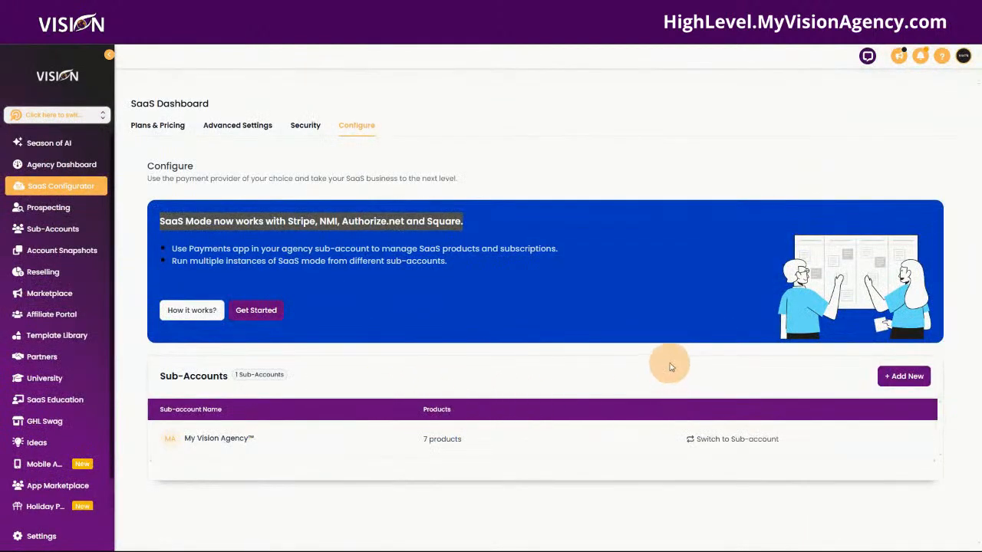
{"action": "left_click", "coordinate": [901, 378]}
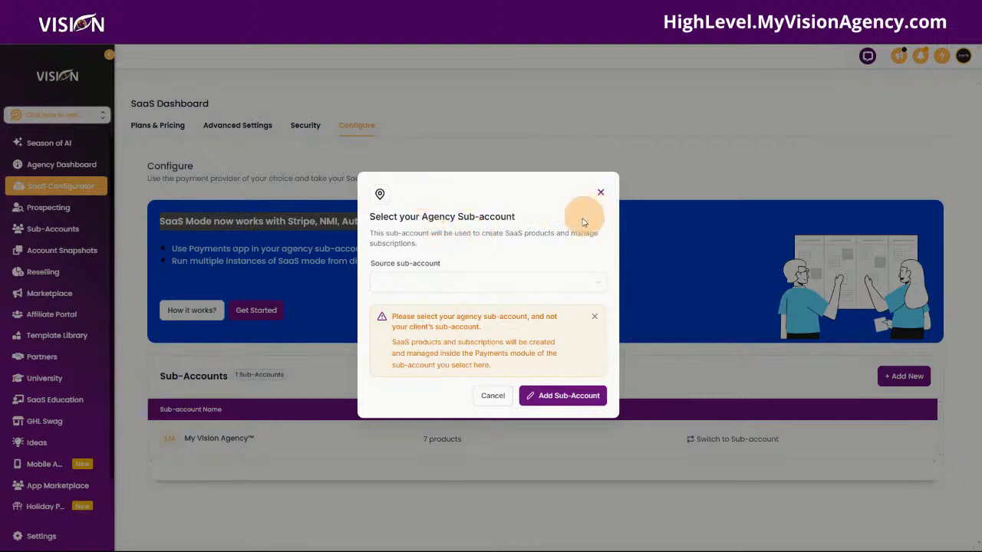
{"action": "left_click", "coordinate": [597, 194]}
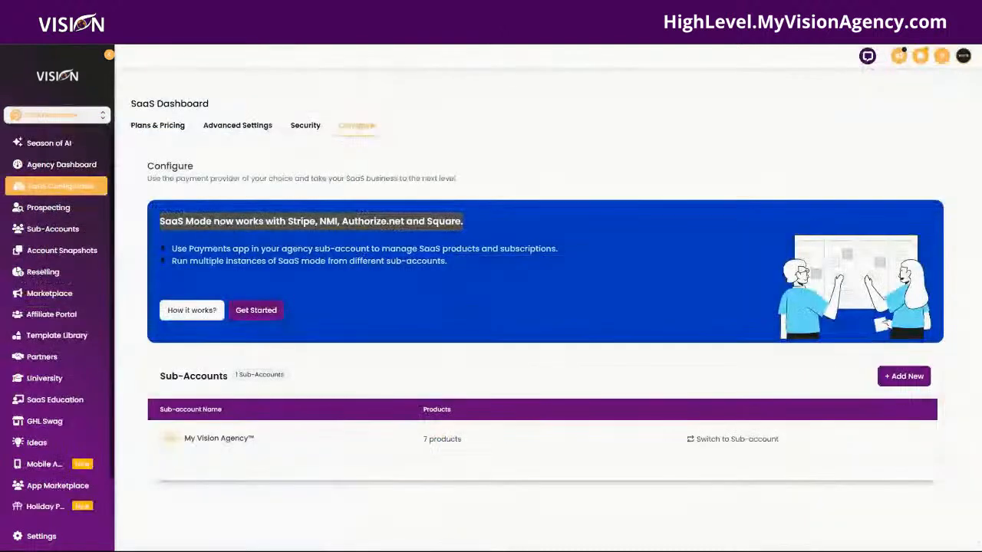
- Set the unsaved product to be used as a SaaS product and title it "AI Ads"
{"action": "left_click", "coordinate": [290, 11]}
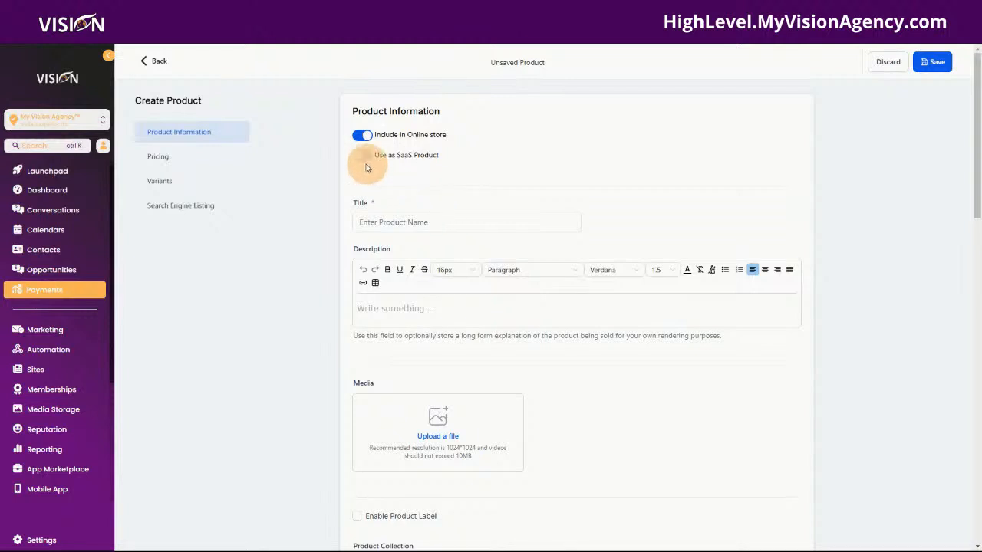
{"action": "left_click", "coordinate": [362, 158]}
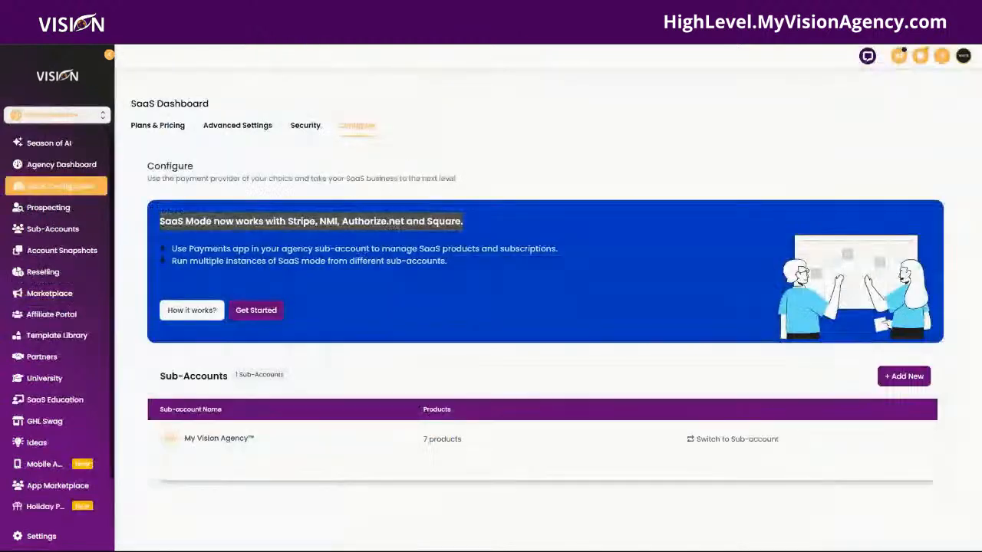
{"action": "left_click", "coordinate": [183, 129]}
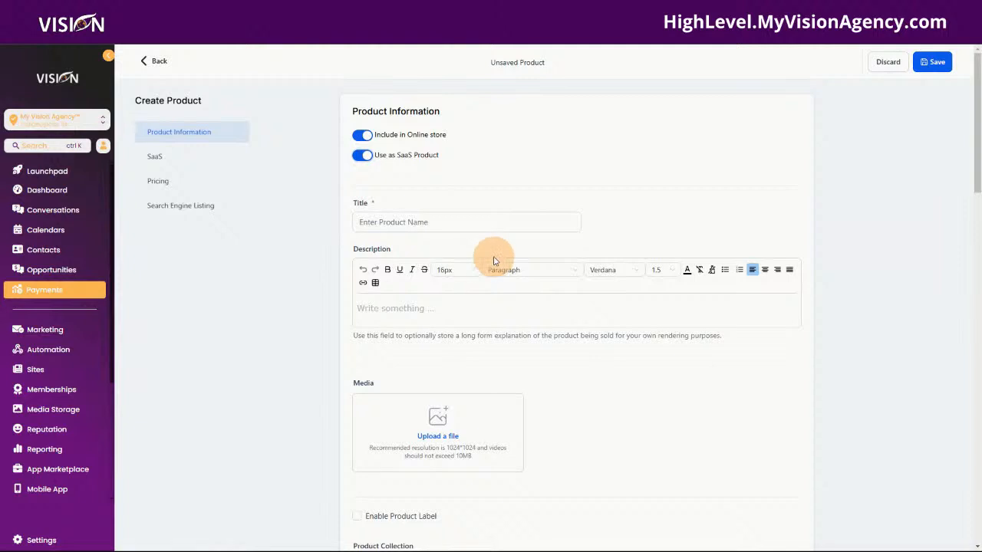
{"action": "left_click", "coordinate": [477, 220]}
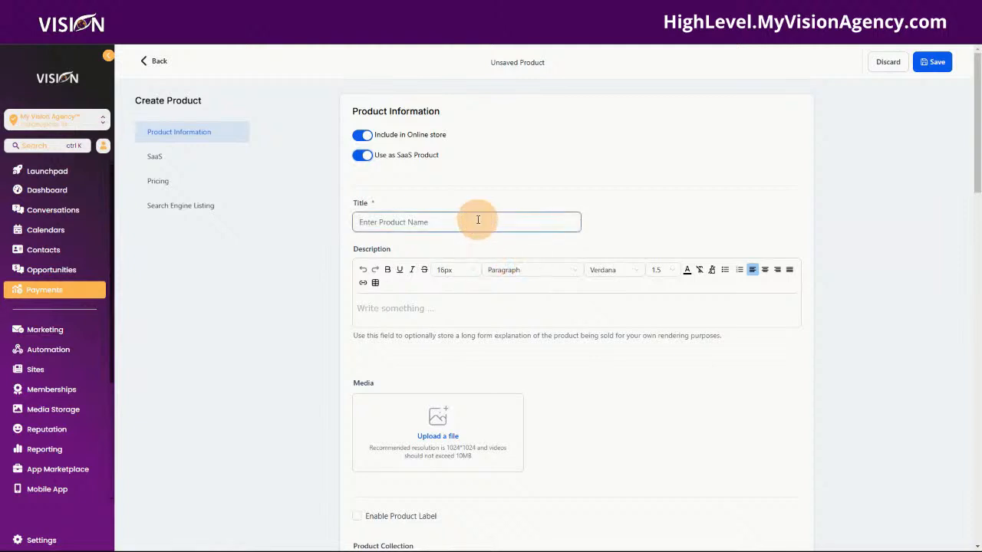
{"action": "type", "text": "Te"}
{"action": "key", "text": "BackSpace"}
{"action": "type", "text": "AI Ads"}
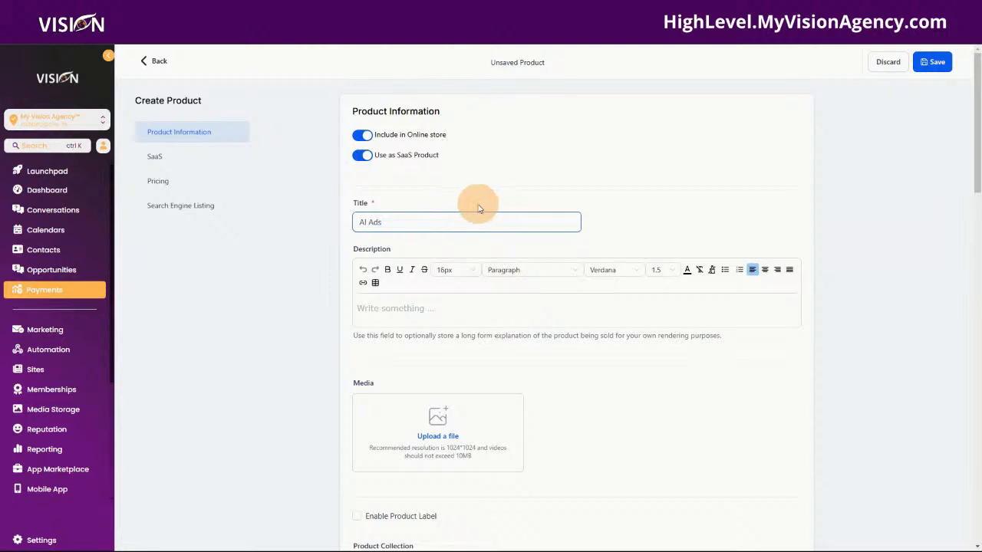
- Create a new SaaS plan category named "Test" with USD as its currency
{"action": "scroll", "coordinate": [475, 230], "scroll_direction": "down", "scroll_amount": 2}
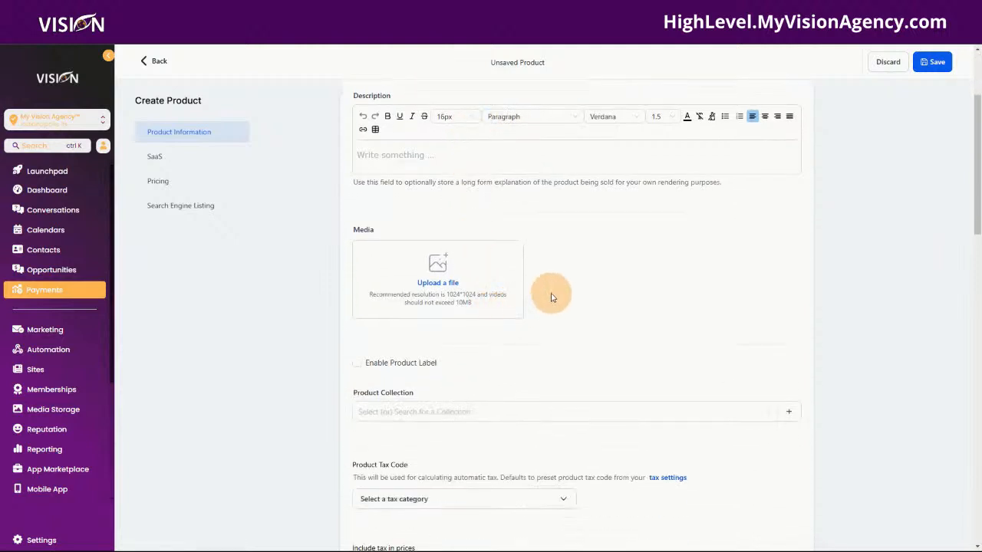
{"action": "scroll", "coordinate": [526, 302], "scroll_direction": "down", "scroll_amount": 1}
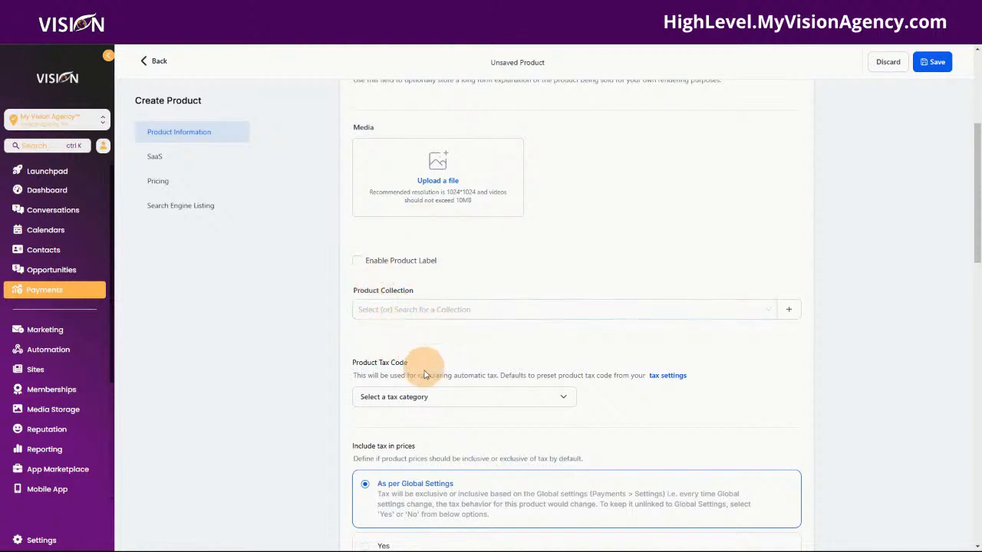
{"action": "scroll", "coordinate": [434, 396], "scroll_direction": "down", "scroll_amount": 1}
{"action": "scroll", "coordinate": [434, 396], "scroll_direction": "down", "scroll_amount": 5}
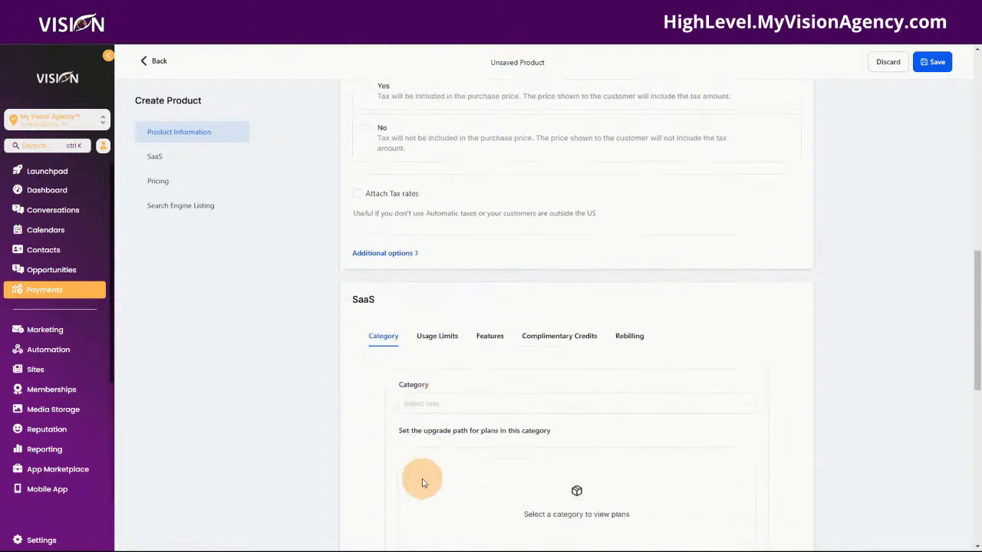
{"action": "scroll", "coordinate": [375, 374], "scroll_direction": "down", "scroll_amount": 2}
{"action": "left_click", "coordinate": [424, 251]}
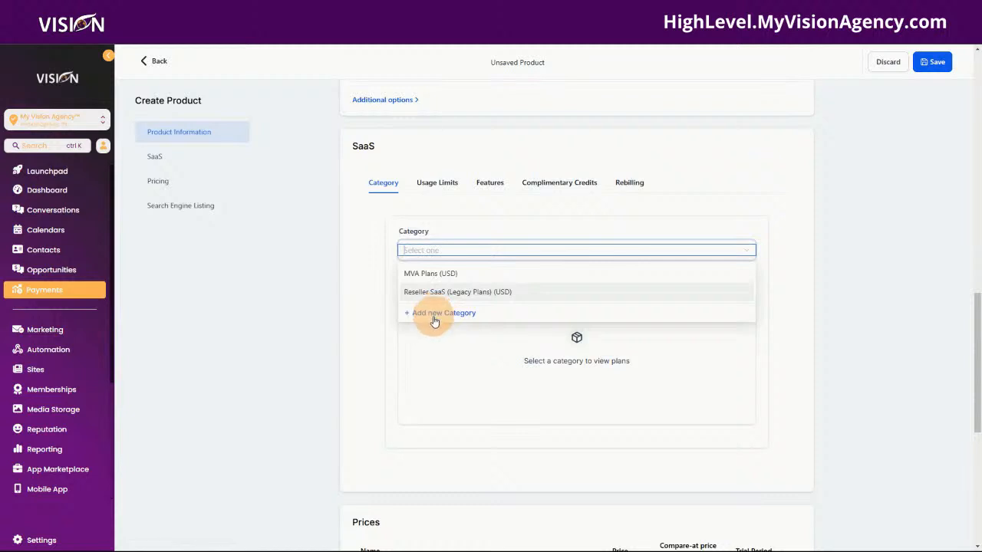
{"action": "left_click", "coordinate": [434, 314]}
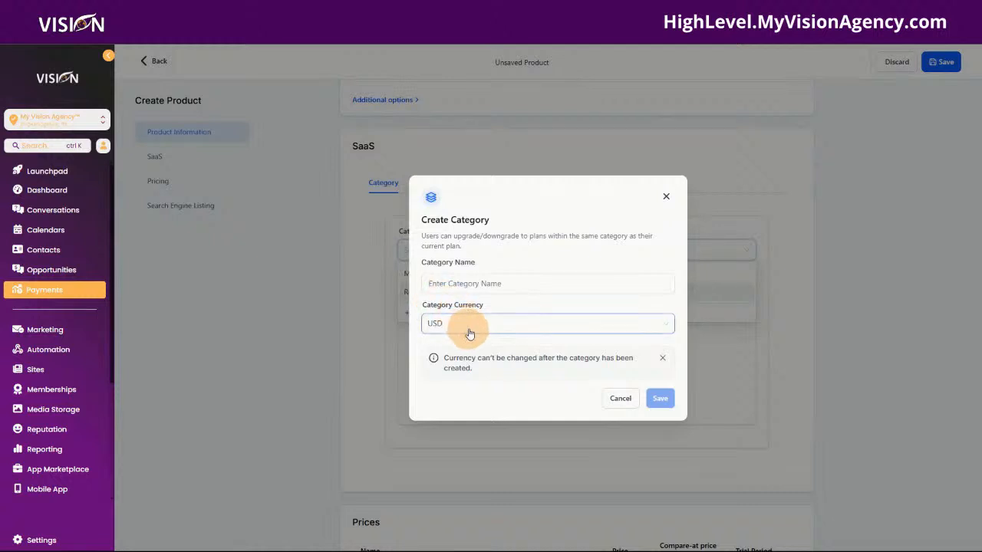
{"action": "left_click", "coordinate": [463, 285]}
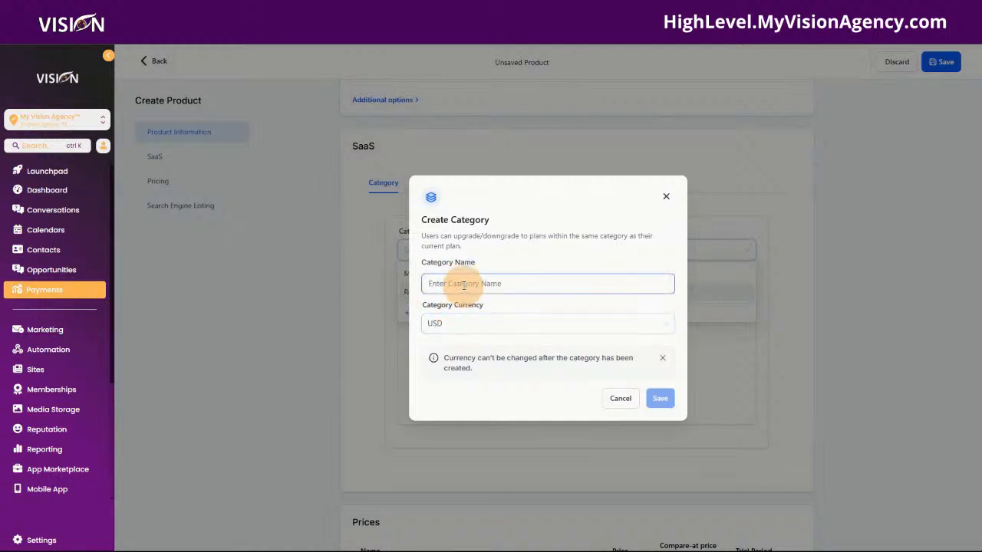
{"action": "type", "text": "Test"}
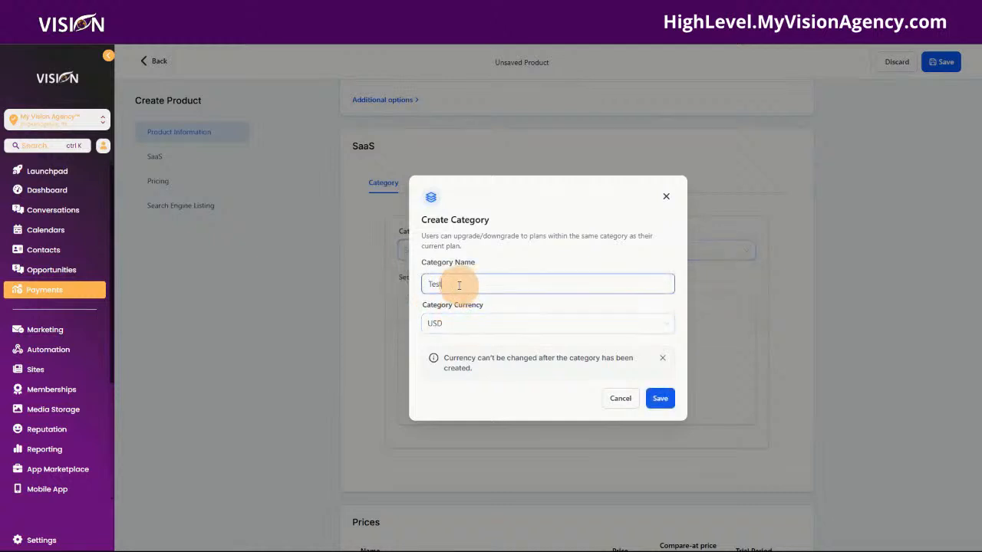
{"action": "left_click", "coordinate": [661, 400]}
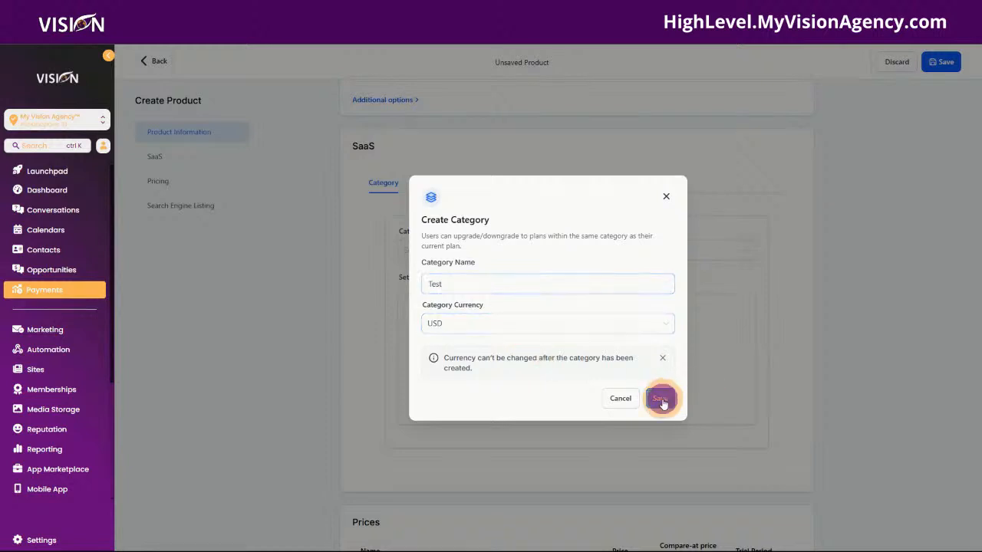
- Assign the Test (USD) category to the AI Ads plan
{"action": "left_click", "coordinate": [426, 251]}
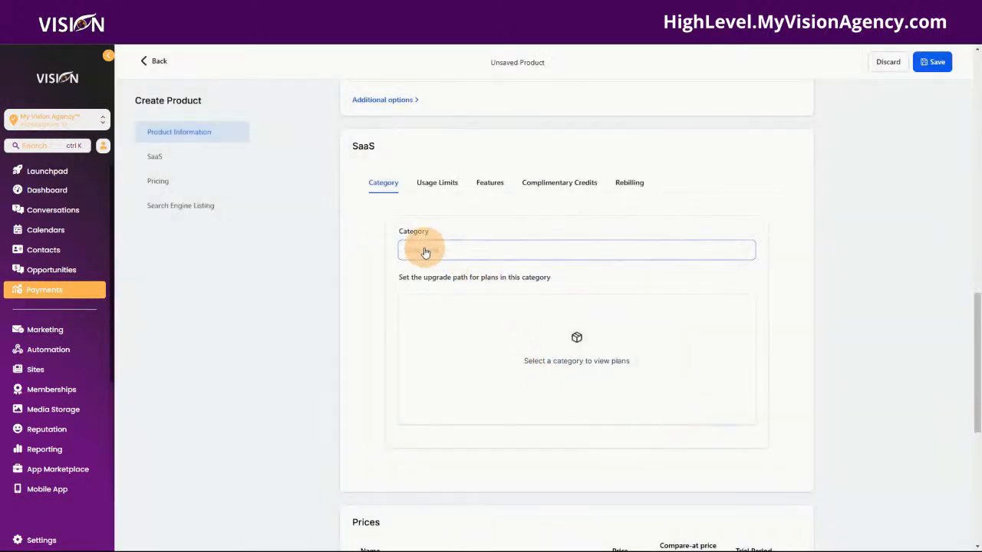
{"action": "left_click", "coordinate": [426, 251]}
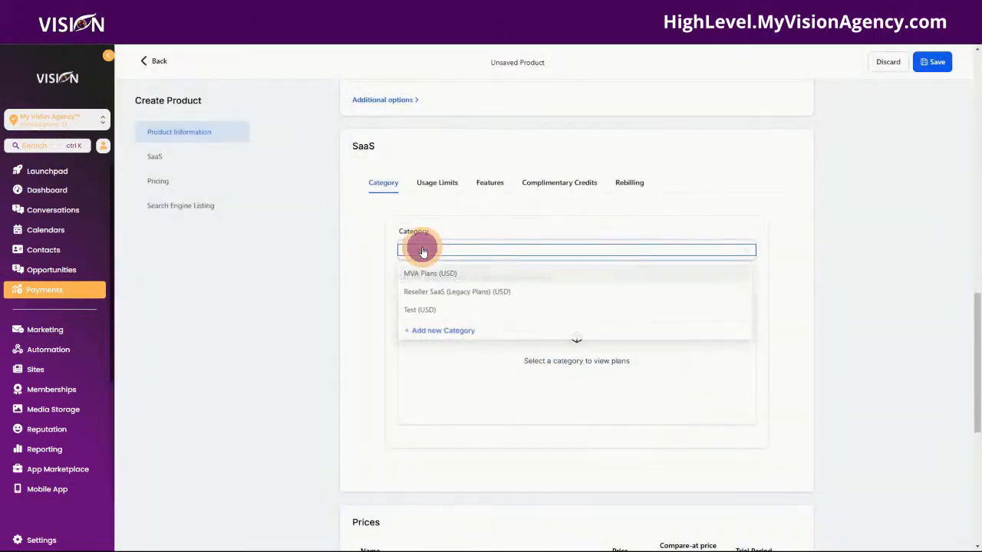
{"action": "left_click", "coordinate": [426, 312]}
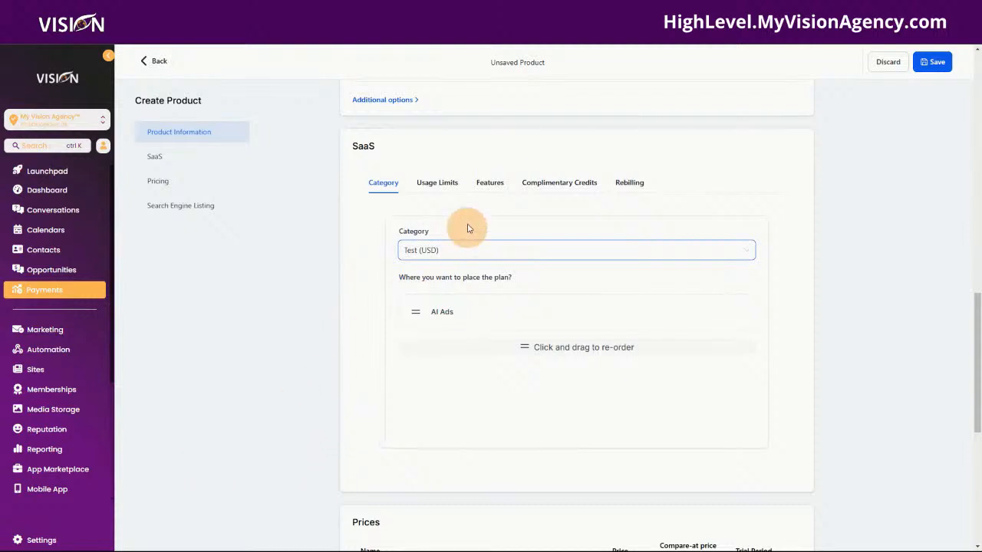
- Review the user and contact usage limits and the selectable features of the SaaS plan
{"action": "left_click", "coordinate": [431, 185]}
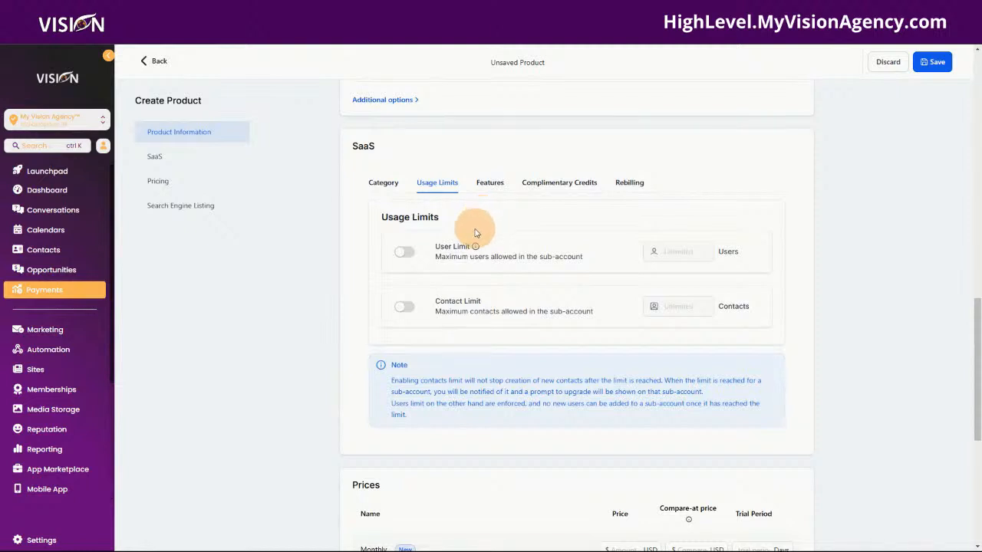
{"action": "mouse_move", "coordinate": [476, 247]}
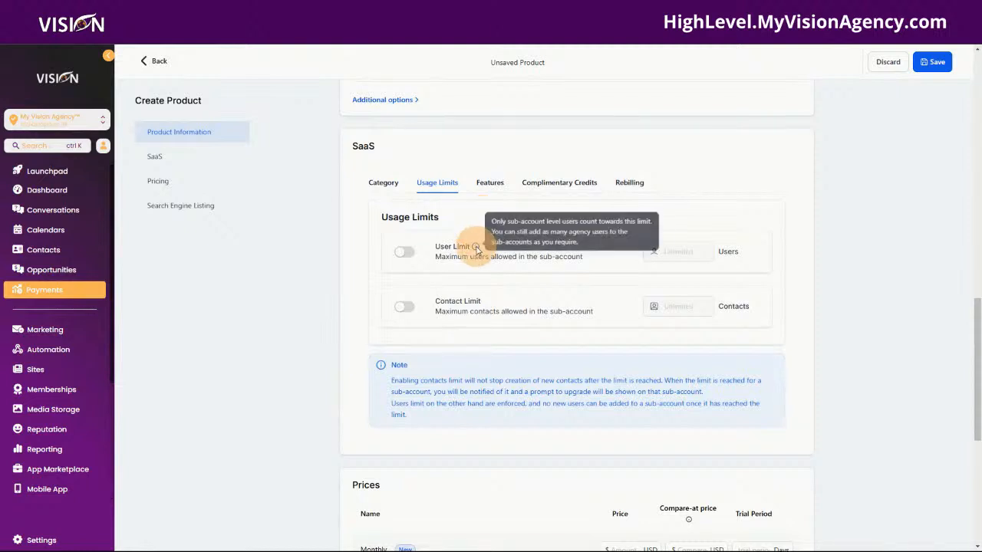
{"action": "left_click", "coordinate": [491, 184]}
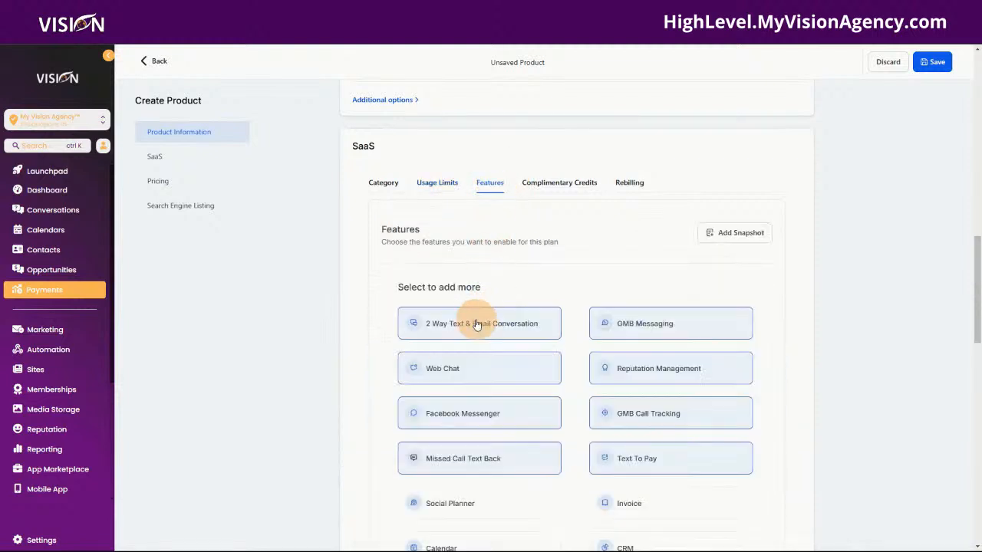
{"action": "left_click", "coordinate": [437, 182]}
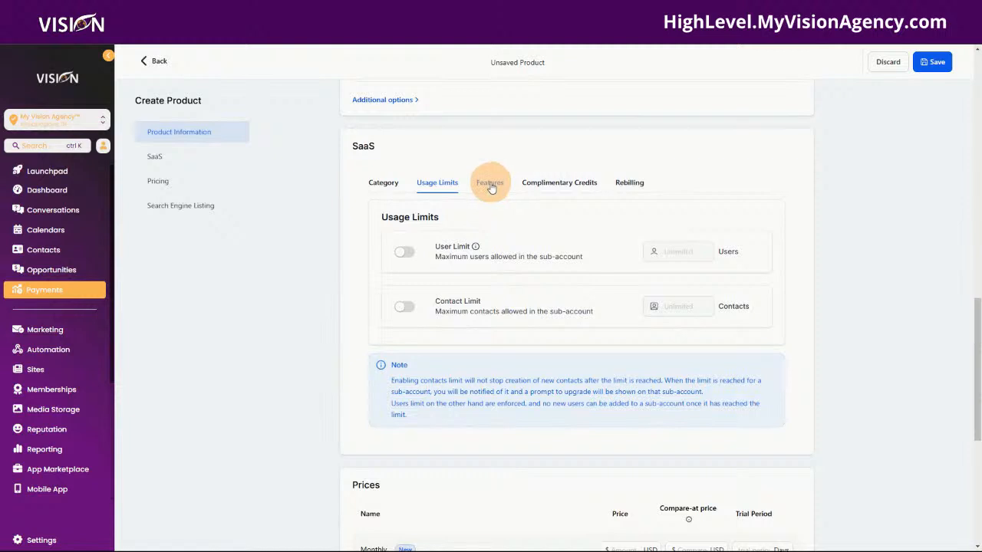
- Disable every preselected feature of the SaaS plan, from 2 Way Text & Email Conversation through Text To Pay
{"action": "left_click", "coordinate": [490, 186]}
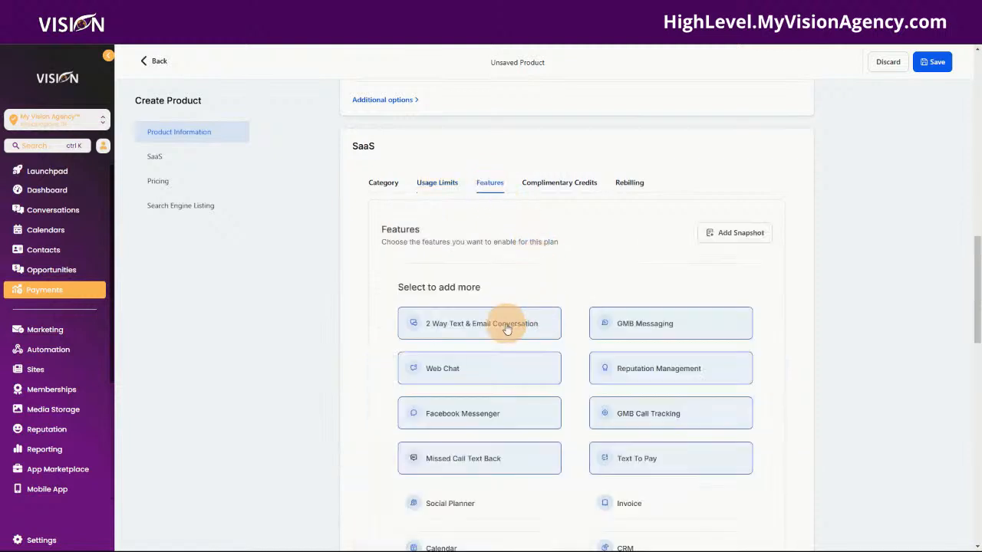
{"action": "scroll", "coordinate": [502, 319], "scroll_direction": "down", "scroll_amount": 2}
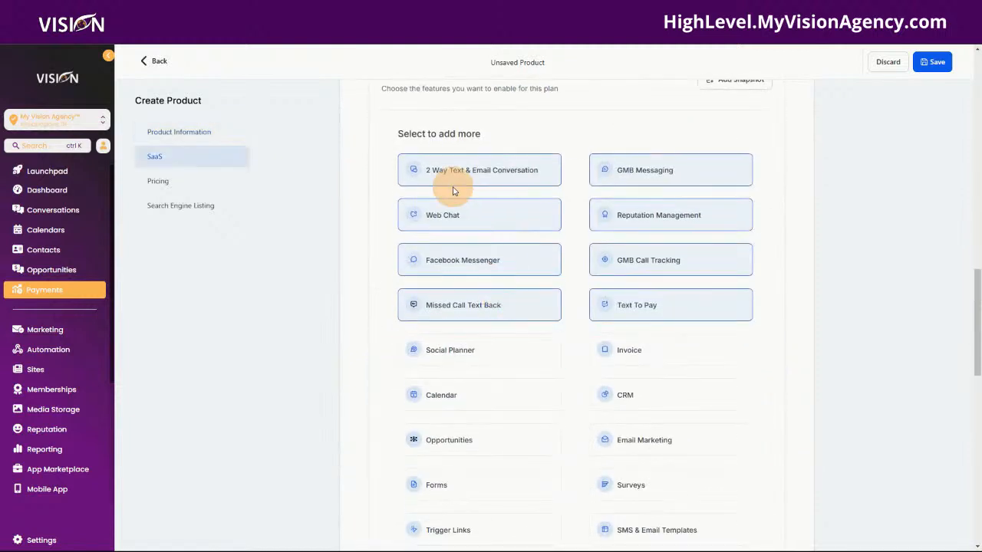
{"action": "left_click", "coordinate": [454, 169]}
{"action": "left_click", "coordinate": [486, 218]}
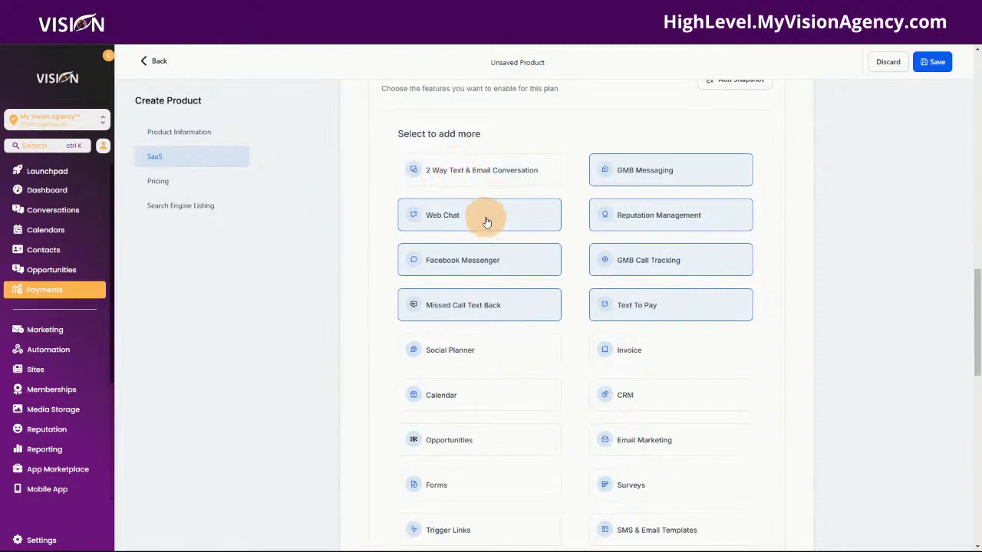
{"action": "left_click", "coordinate": [490, 263]}
{"action": "left_click", "coordinate": [488, 309]}
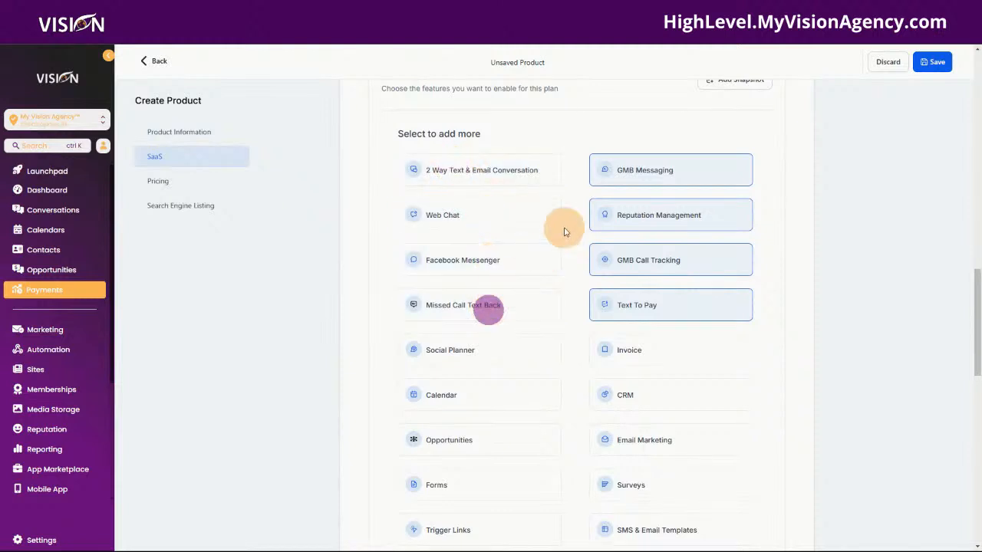
{"action": "left_click", "coordinate": [641, 179]}
{"action": "left_click", "coordinate": [646, 217]}
{"action": "left_click", "coordinate": [648, 257]}
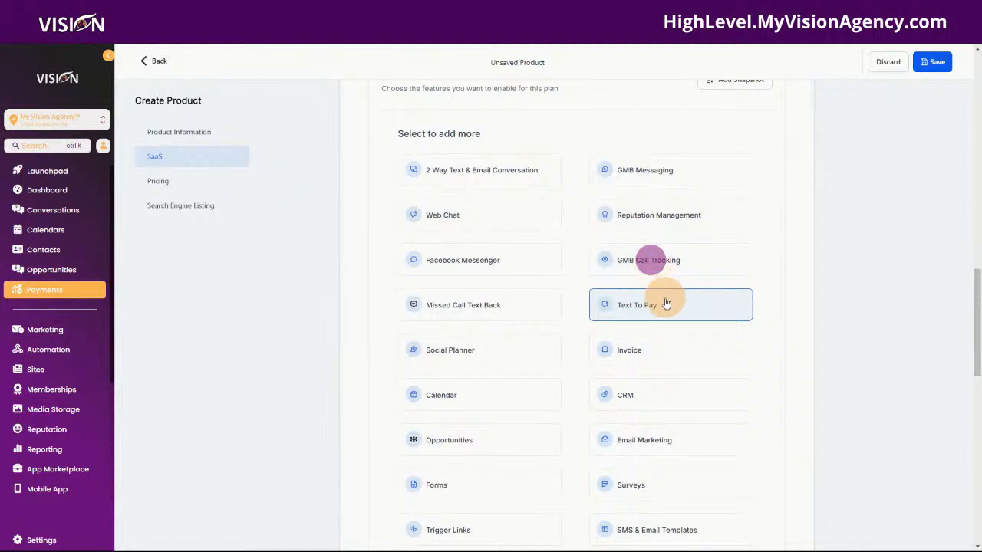
{"action": "left_click", "coordinate": [677, 313]}
{"action": "scroll", "coordinate": [697, 340], "scroll_direction": "down", "scroll_amount": 5}
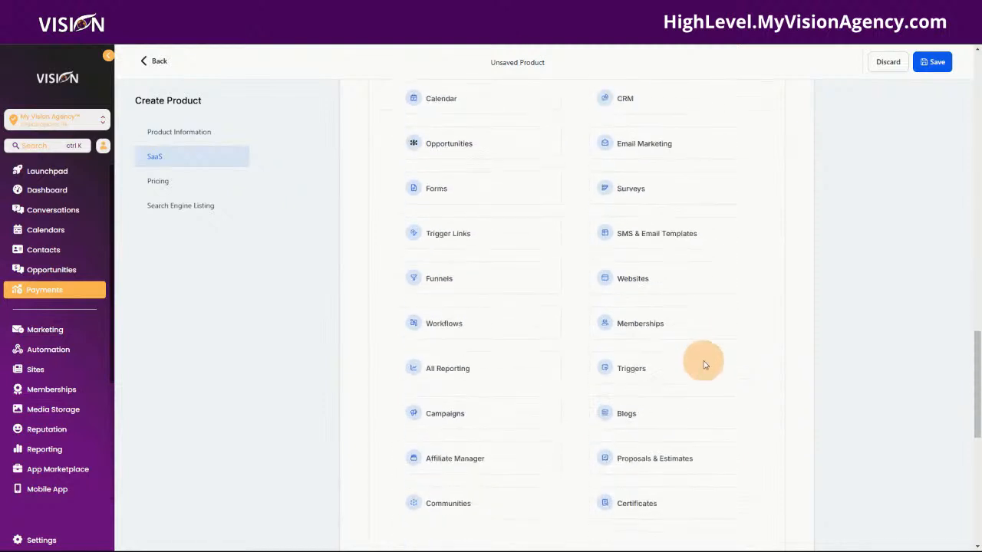
{"action": "scroll", "coordinate": [697, 389], "scroll_direction": "down", "scroll_amount": 1}
{"action": "scroll", "coordinate": [695, 388], "scroll_direction": "up", "scroll_amount": 6}
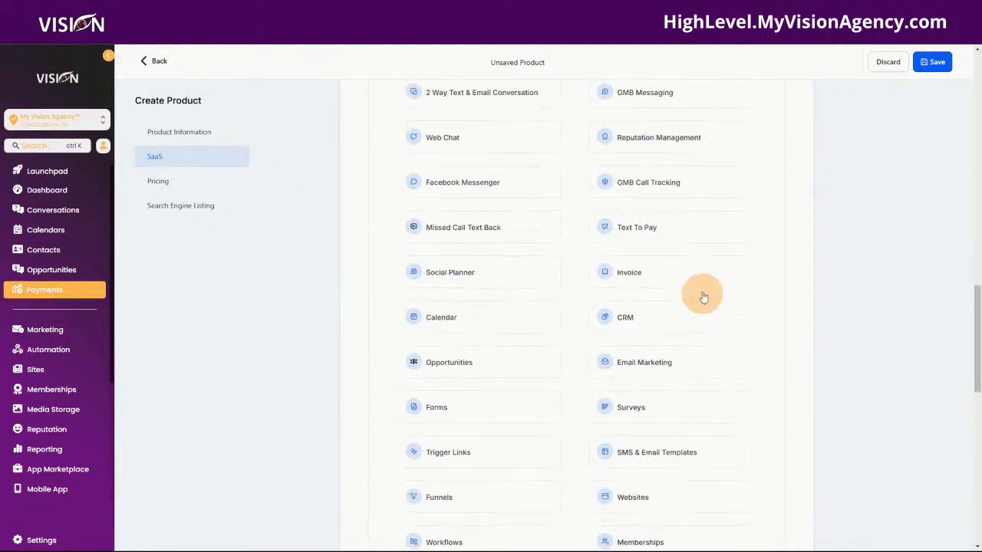
- Attach the Visionary Reseller System snapshot to the SaaS plan from the agency's own snapshots
{"action": "scroll", "coordinate": [707, 271], "scroll_direction": "up", "scroll_amount": 3}
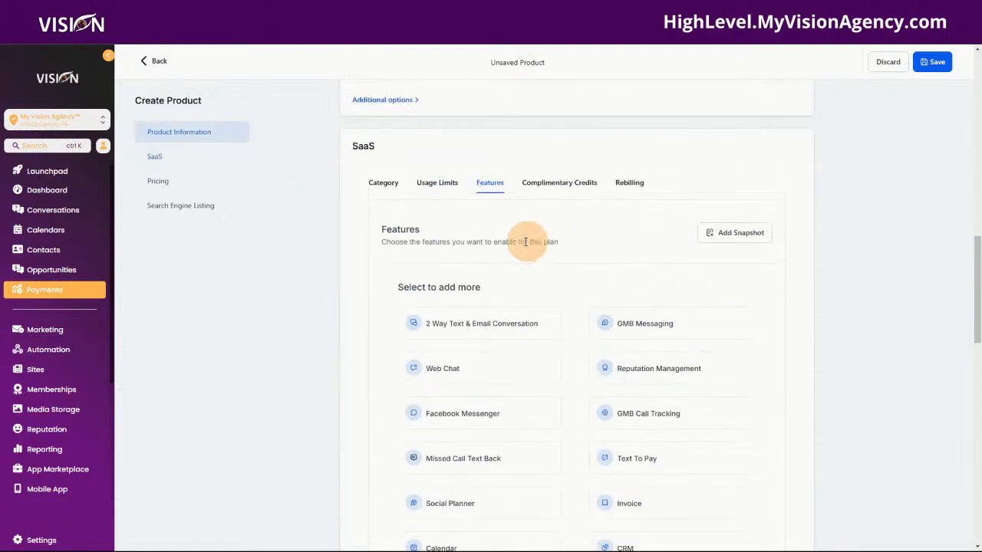
{"action": "left_click", "coordinate": [737, 241]}
{"action": "scroll", "coordinate": [500, 369], "scroll_direction": "down", "scroll_amount": 1}
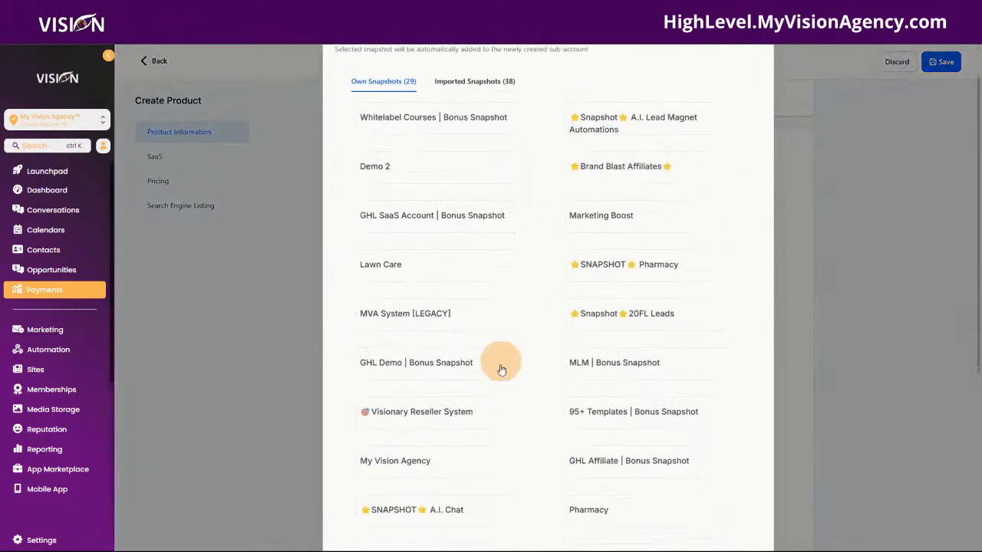
{"action": "left_click", "coordinate": [483, 367]}
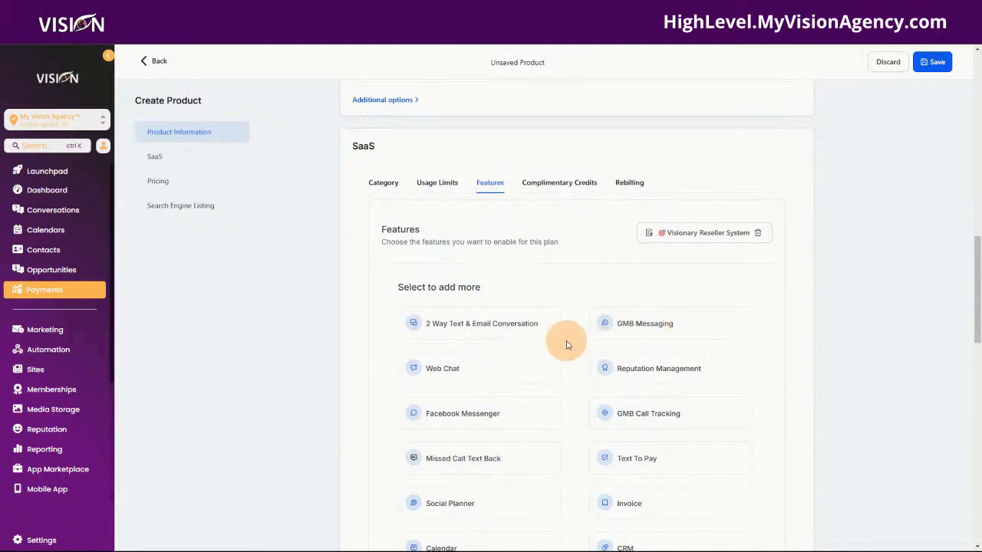
- Set the plan's prices to 97 USD monthly and 970 USD yearly, leaving the trial periods empty
{"action": "scroll", "coordinate": [566, 345], "scroll_direction": "down", "scroll_amount": 2}
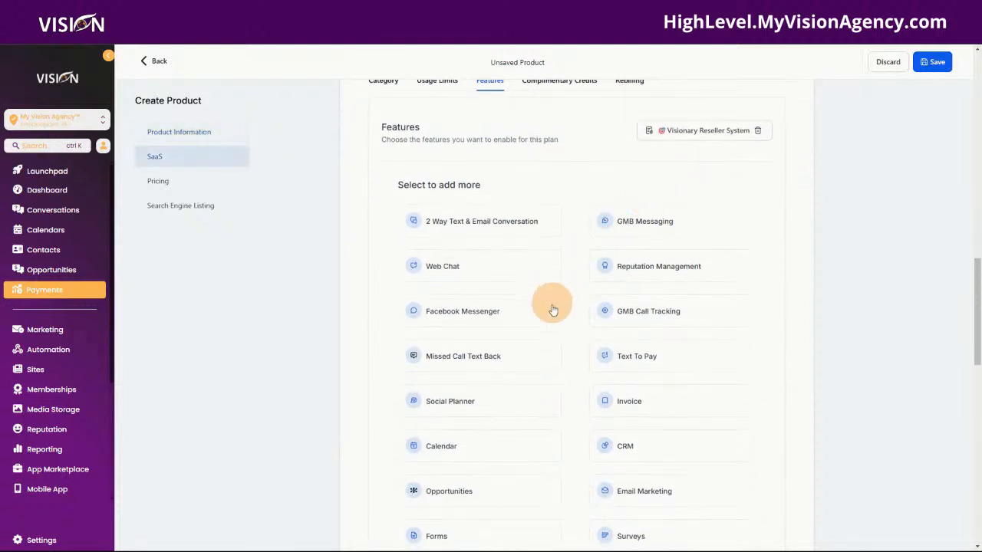
{"action": "scroll", "coordinate": [565, 384], "scroll_direction": "down", "scroll_amount": 5}
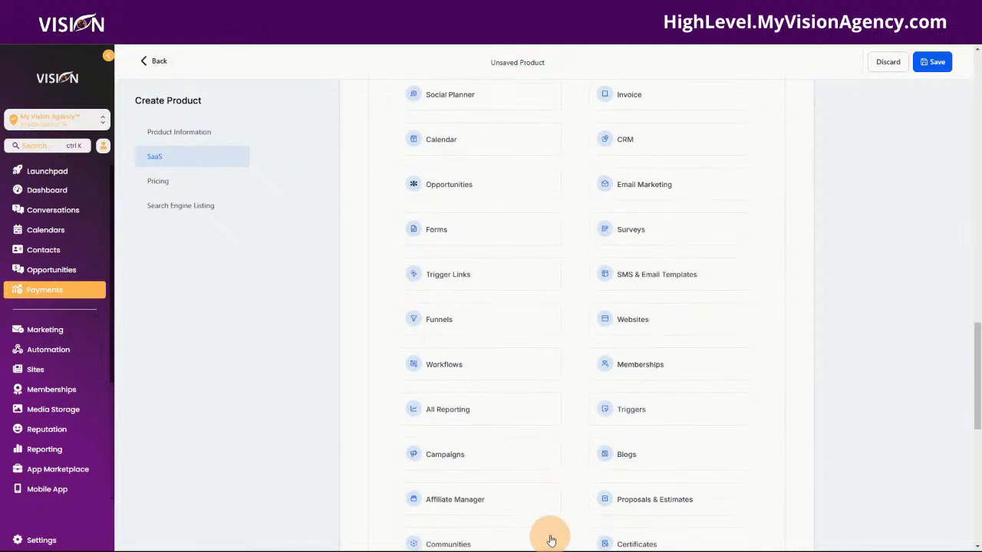
{"action": "scroll", "coordinate": [550, 537], "scroll_direction": "down", "scroll_amount": 3}
{"action": "scroll", "coordinate": [543, 458], "scroll_direction": "down", "scroll_amount": 3}
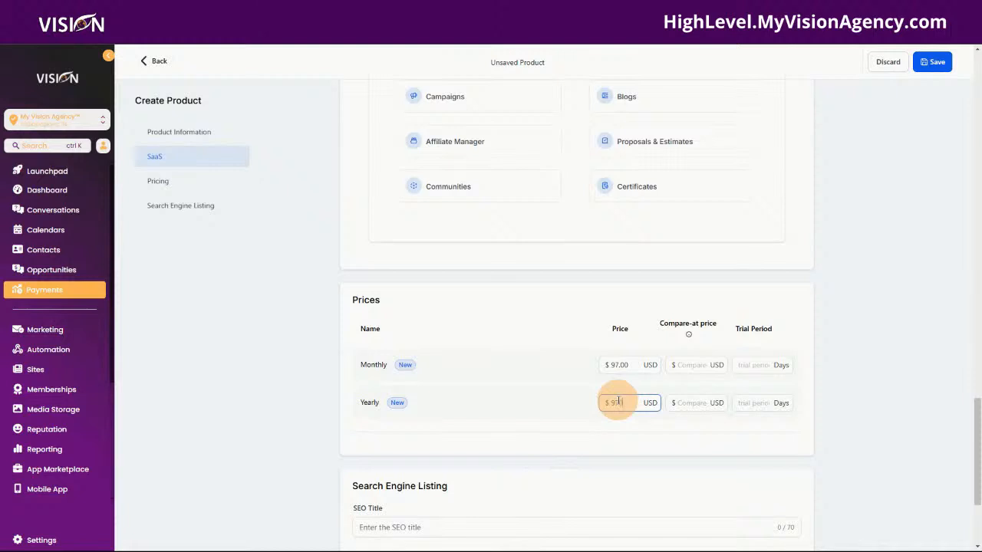
{"action": "type", "text": "0"}
{"action": "scroll", "coordinate": [644, 429], "scroll_direction": "down", "scroll_amount": 1}
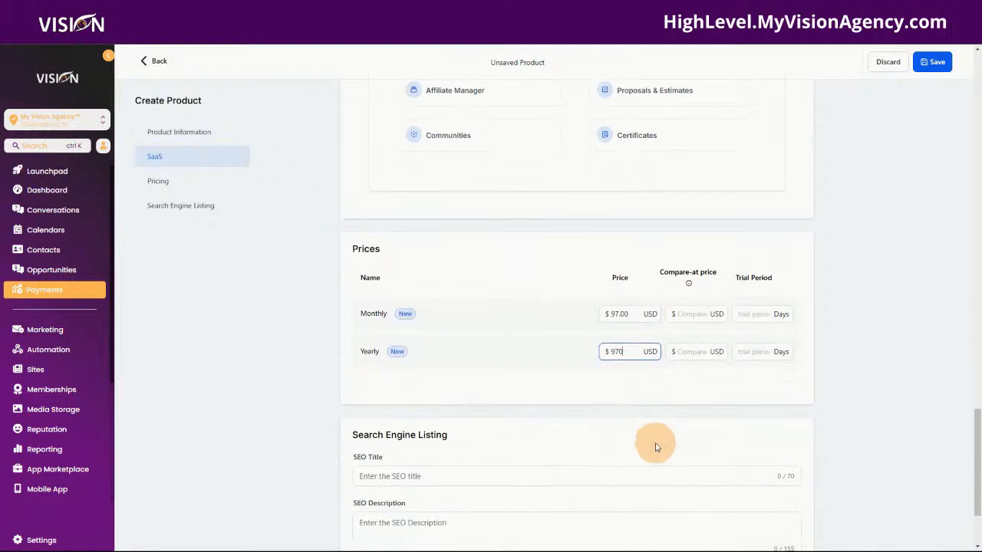
{"action": "left_click", "coordinate": [759, 313]}
{"action": "scroll", "coordinate": [652, 418], "scroll_direction": "down", "scroll_amount": 3}
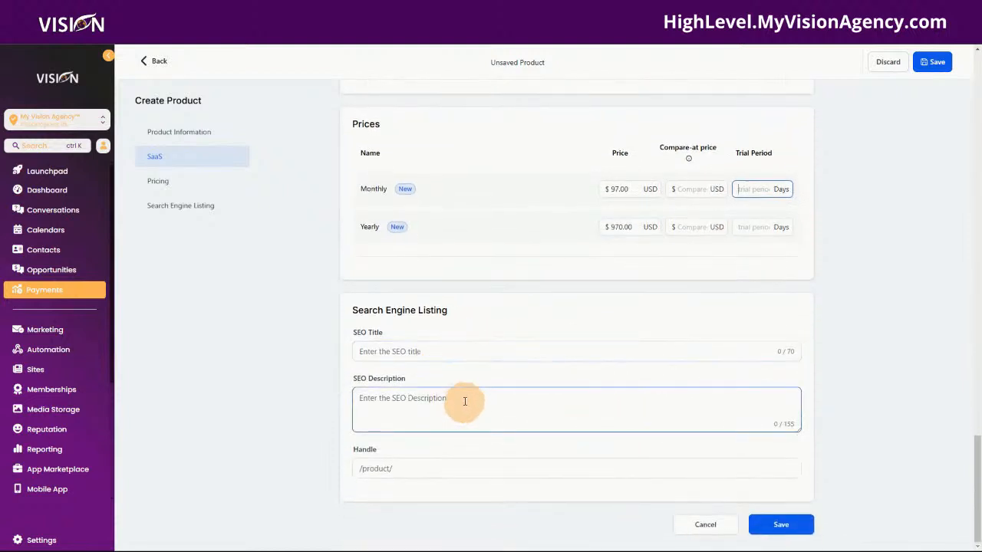
- Review the SaaS plan's complimentary credit options for new signups
{"action": "scroll", "coordinate": [537, 296], "scroll_direction": "up", "scroll_amount": 20}
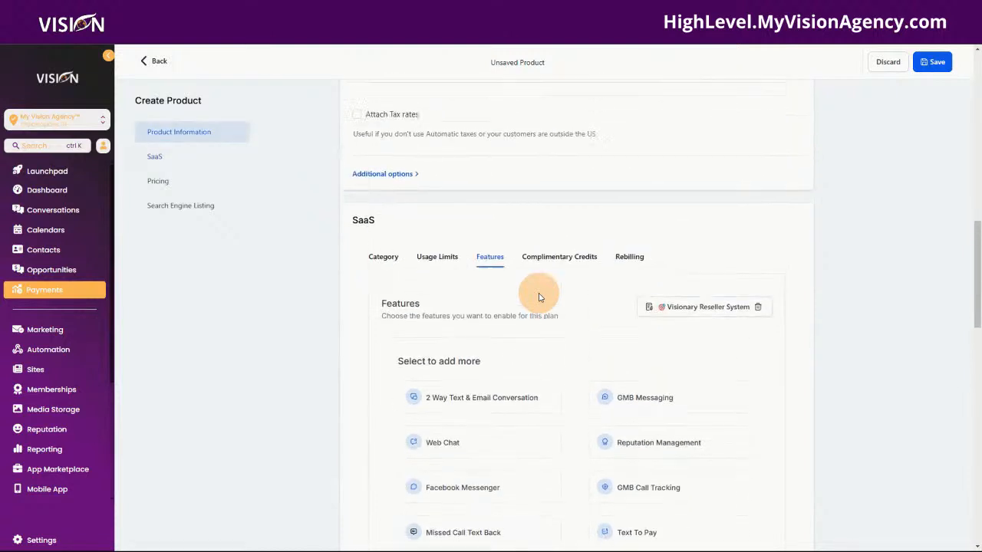
{"action": "scroll", "coordinate": [539, 298], "scroll_direction": "up", "scroll_amount": 2}
{"action": "scroll", "coordinate": [556, 285], "scroll_direction": "down", "scroll_amount": 4}
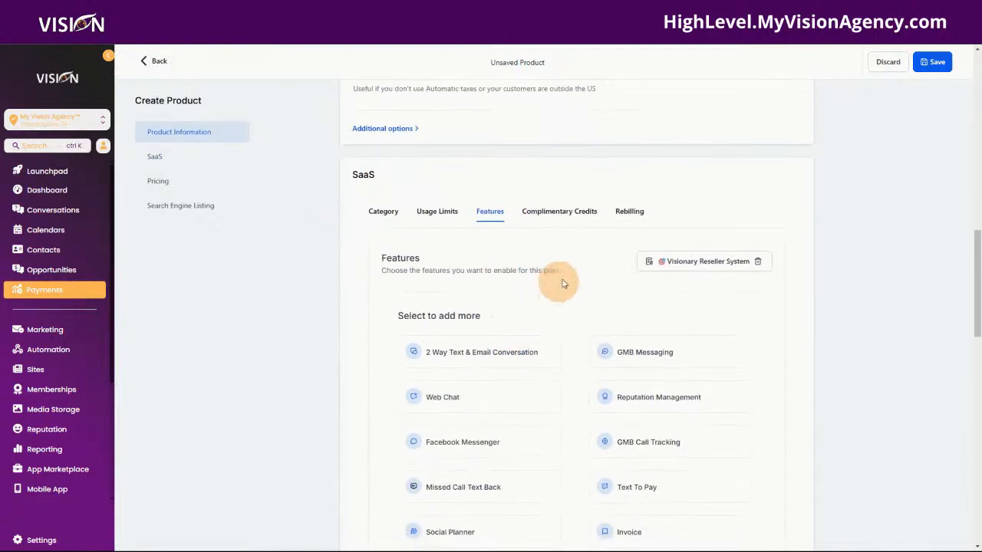
{"action": "left_click", "coordinate": [551, 214]}
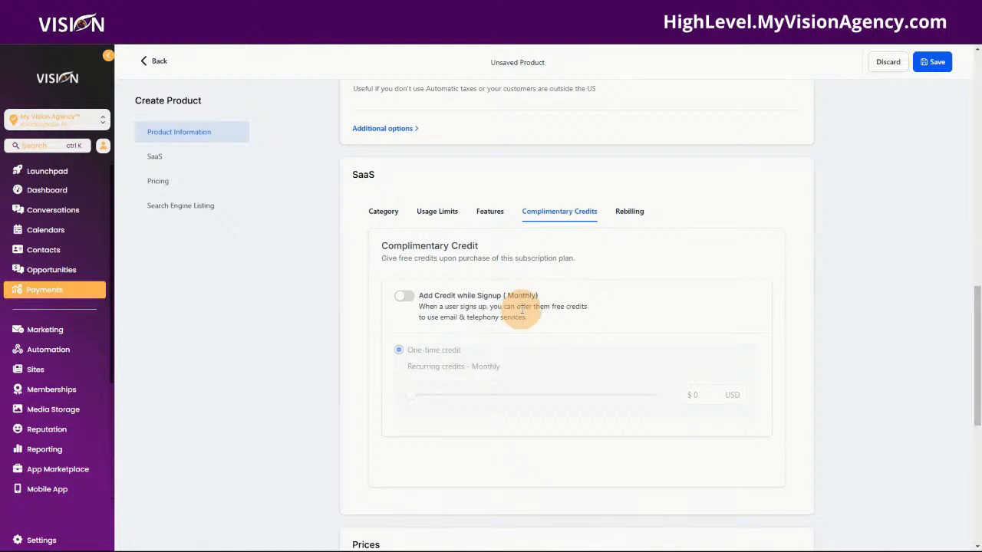
- Disable rebilling for Phone System, Email, LC - Premium Triggers & Actions, LC Email Verification and Content AI
{"action": "left_click", "coordinate": [636, 209]}
{"action": "scroll", "coordinate": [527, 299], "scroll_direction": "down", "scroll_amount": 1}
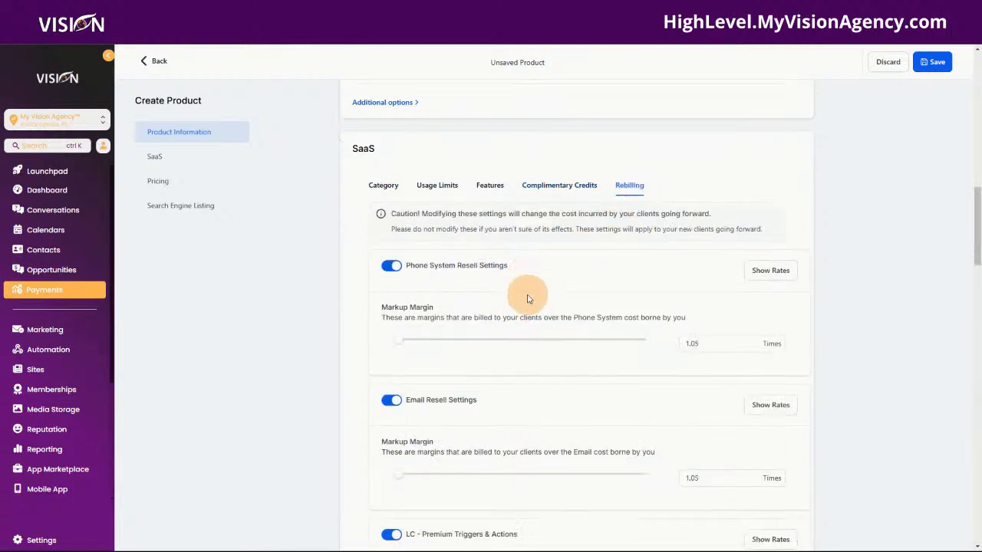
{"action": "scroll", "coordinate": [528, 299], "scroll_direction": "down", "scroll_amount": 3}
{"action": "scroll", "coordinate": [504, 280], "scroll_direction": "up", "scroll_amount": 2}
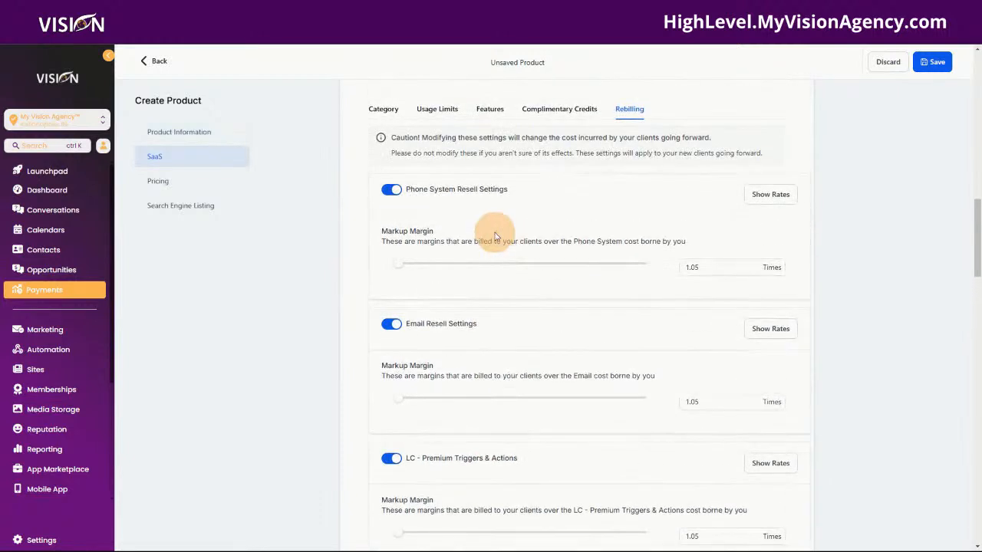
{"action": "left_click", "coordinate": [391, 190]}
{"action": "left_click", "coordinate": [390, 326]}
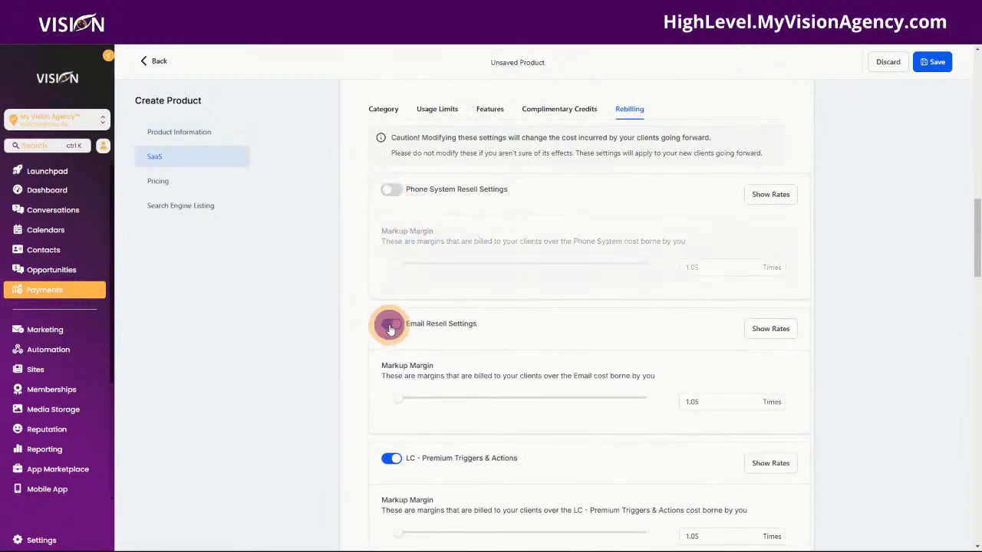
{"action": "left_click", "coordinate": [391, 458]}
{"action": "scroll", "coordinate": [384, 460], "scroll_direction": "down", "scroll_amount": 3}
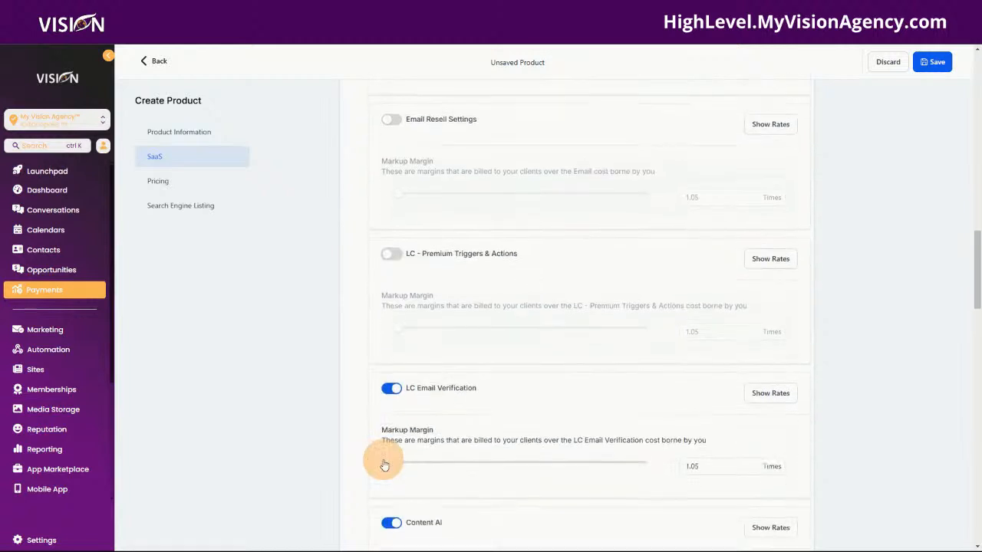
{"action": "left_click", "coordinate": [390, 388]}
{"action": "left_click", "coordinate": [390, 524]}
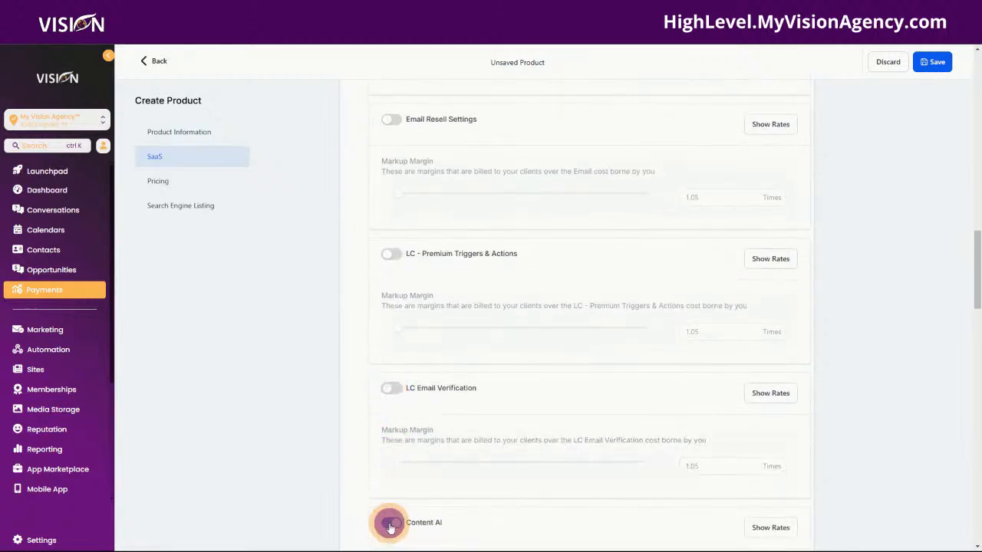
- Disable rebilling for Workflow AI, Conversation AI, WhatsApp Conversation, Reviews AI, Domain Purchase, Auto-Complete Address and Funnel AI
{"action": "scroll", "coordinate": [386, 456], "scroll_direction": "down", "scroll_amount": 3}
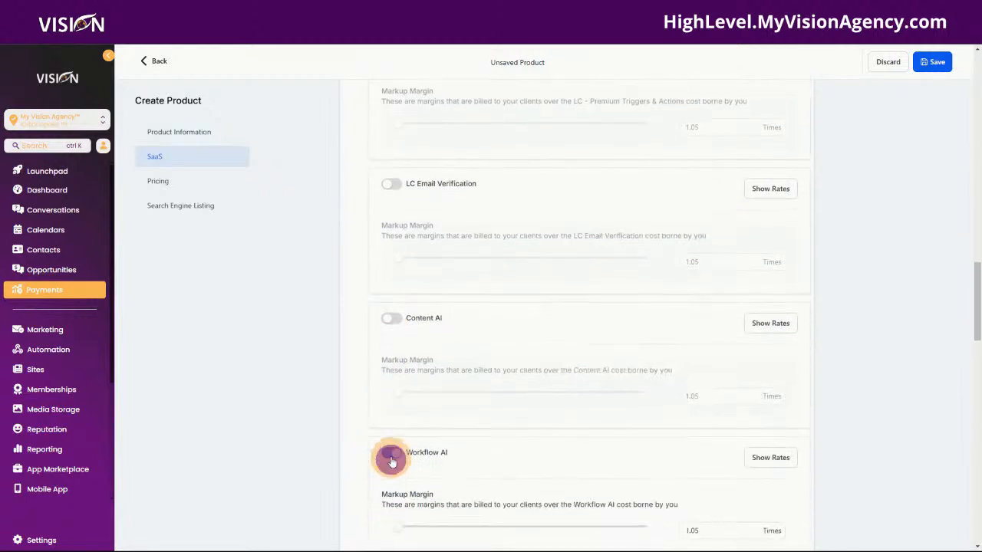
{"action": "left_click", "coordinate": [390, 455]}
{"action": "scroll", "coordinate": [389, 445], "scroll_direction": "down", "scroll_amount": 2}
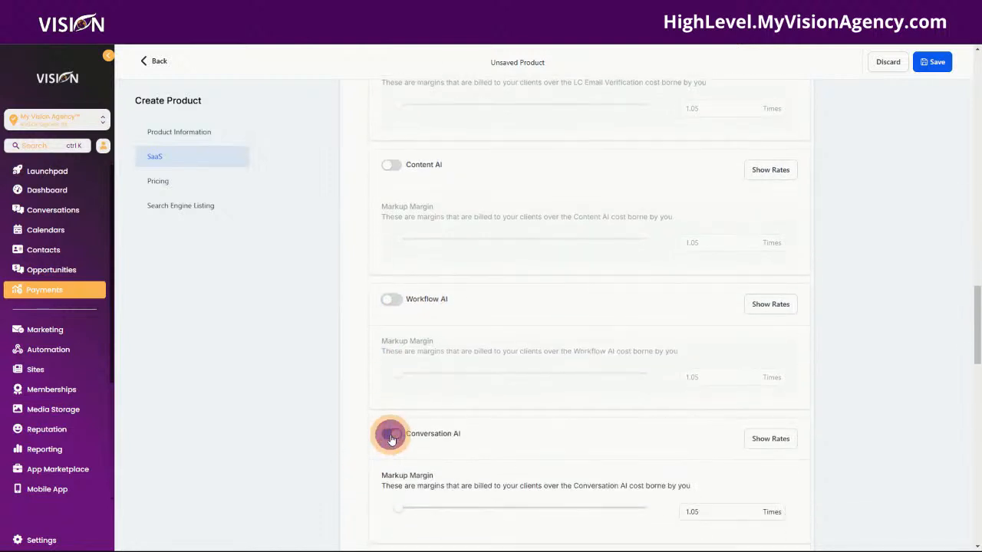
{"action": "left_click", "coordinate": [391, 436]}
{"action": "scroll", "coordinate": [429, 429], "scroll_direction": "down", "scroll_amount": 3}
{"action": "left_click", "coordinate": [389, 365]}
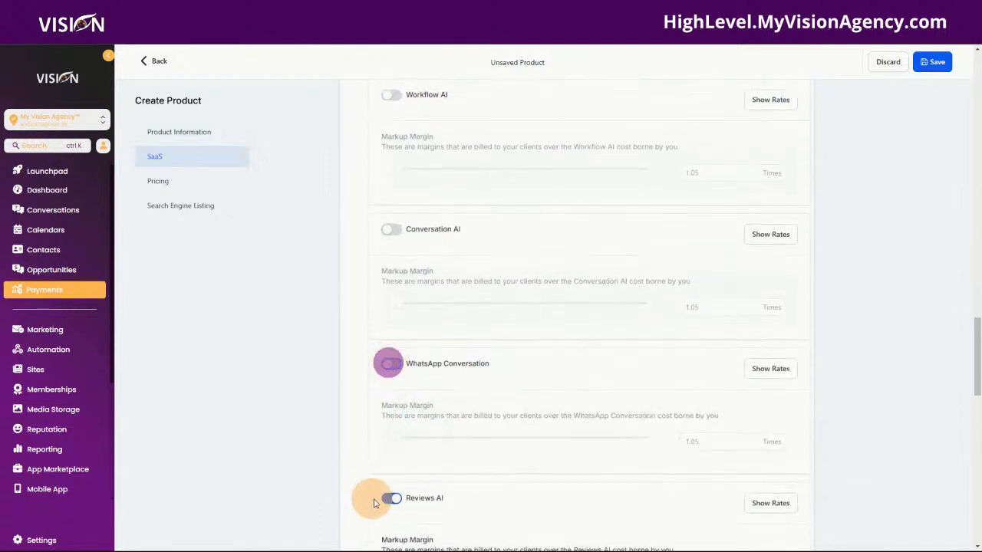
{"action": "left_click", "coordinate": [390, 499]}
{"action": "scroll", "coordinate": [370, 473], "scroll_direction": "down", "scroll_amount": 3}
{"action": "left_click", "coordinate": [389, 431]}
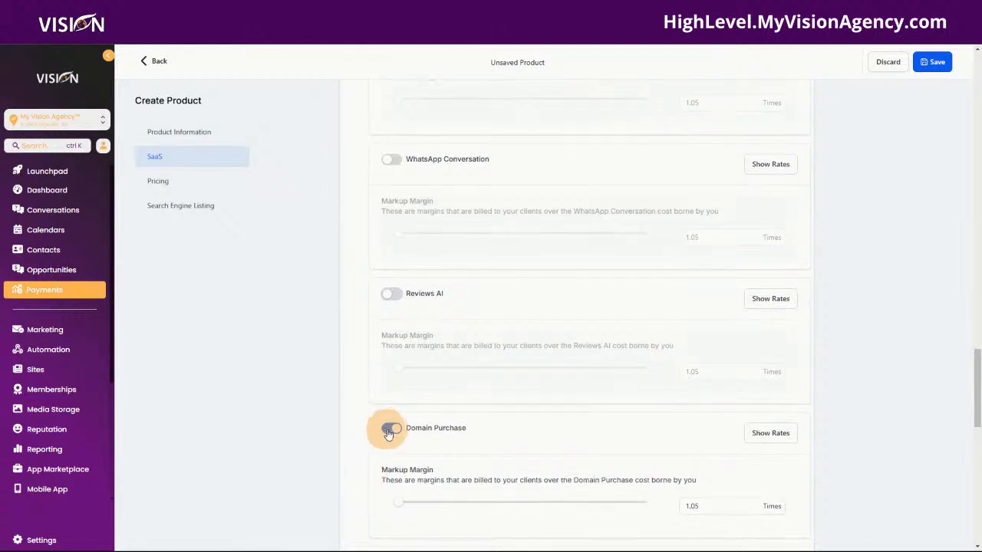
{"action": "scroll", "coordinate": [374, 475], "scroll_direction": "down", "scroll_amount": 2}
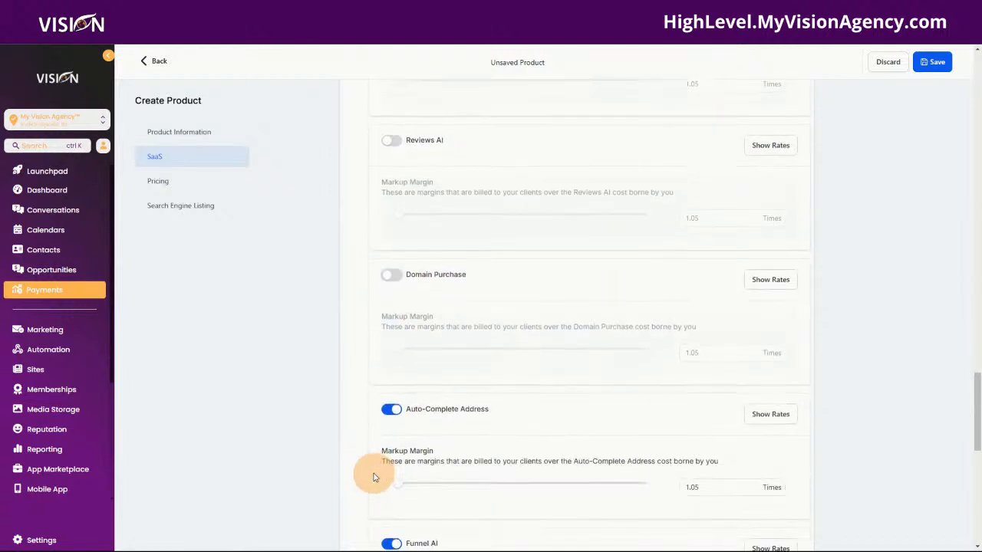
{"action": "scroll", "coordinate": [373, 521], "scroll_direction": "down", "scroll_amount": 2}
{"action": "left_click", "coordinate": [386, 394]}
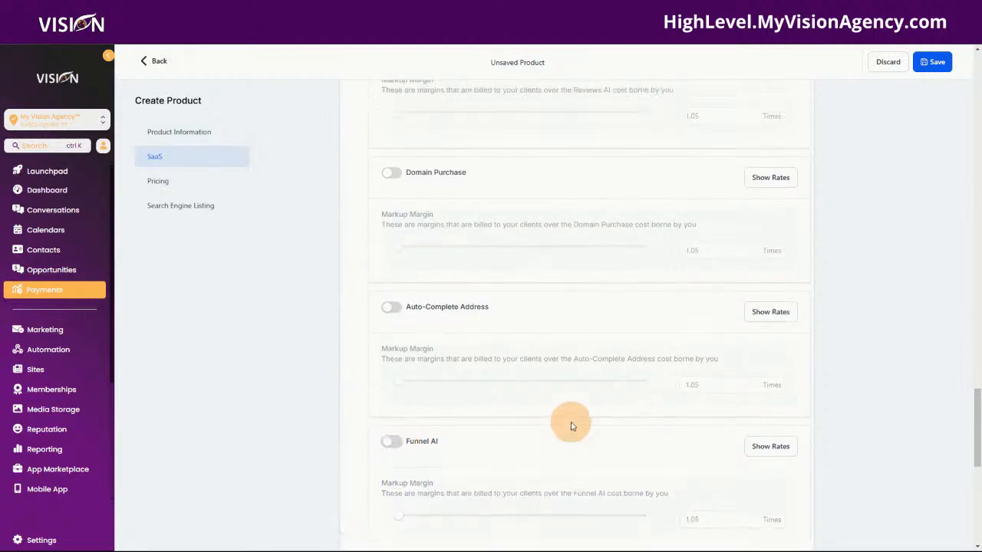
- Save the AI Ads product with its SaaS plan settings
{"action": "scroll", "coordinate": [570, 424], "scroll_direction": "down", "scroll_amount": 3}
{"action": "scroll", "coordinate": [571, 426], "scroll_direction": "up", "scroll_amount": 15}
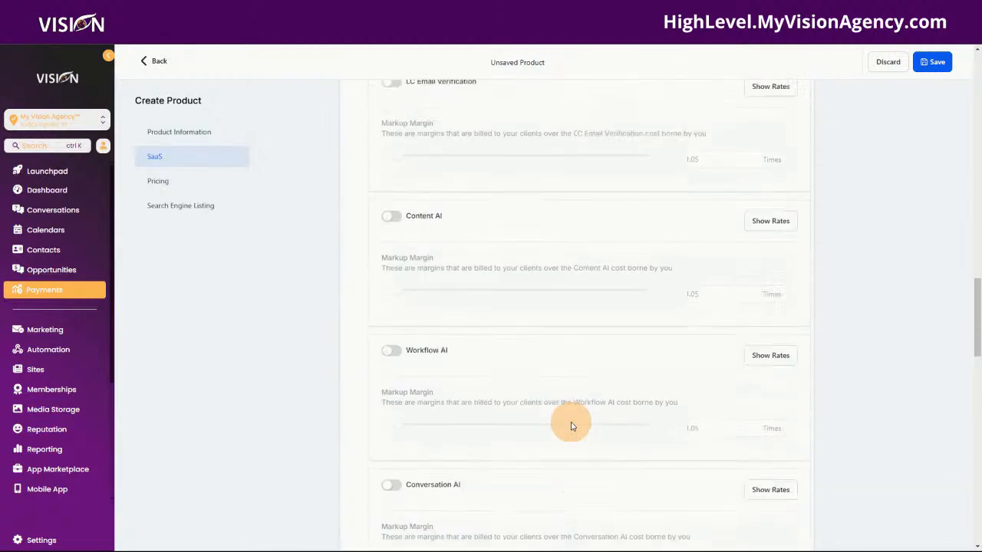
{"action": "scroll", "coordinate": [571, 424], "scroll_direction": "up", "scroll_amount": 8}
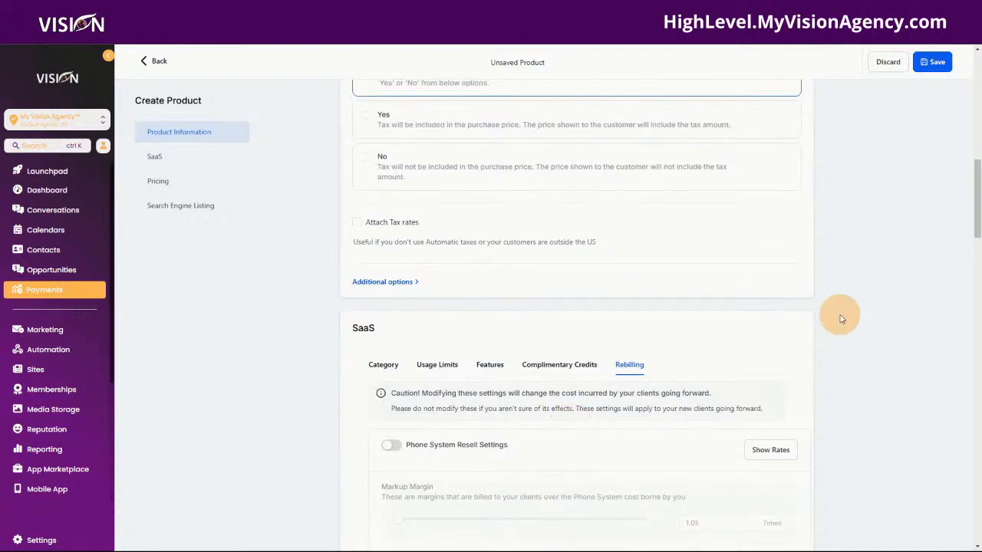
{"action": "scroll", "coordinate": [821, 272], "scroll_direction": "up", "scroll_amount": 8}
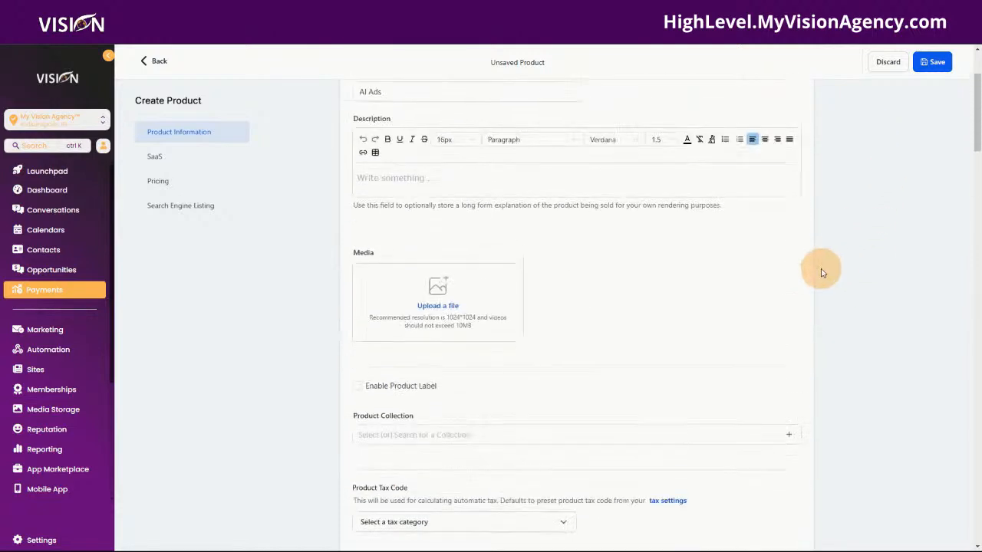
{"action": "scroll", "coordinate": [821, 272], "scroll_direction": "up", "scroll_amount": 2}
{"action": "left_click", "coordinate": [928, 57]}
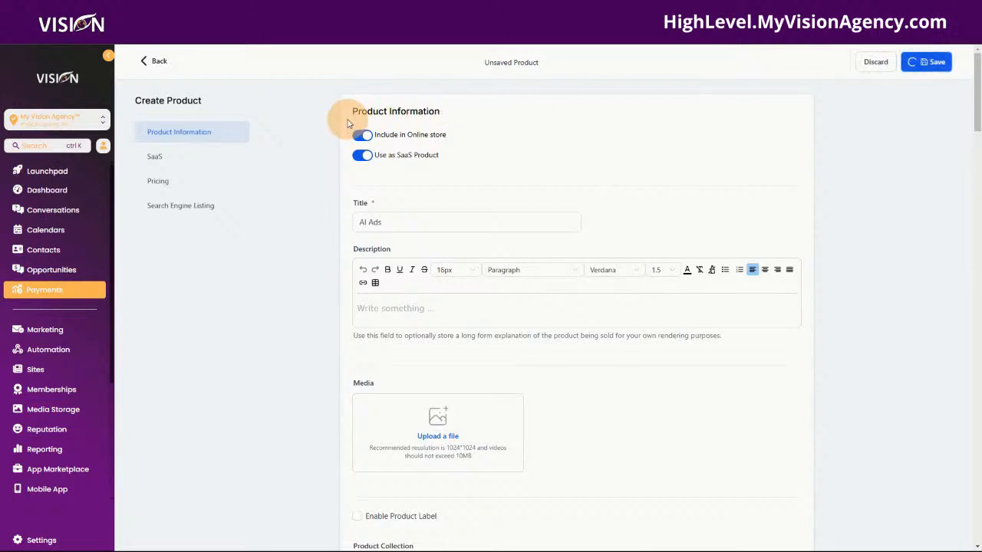
{"action": "left_click", "coordinate": [361, 155]}
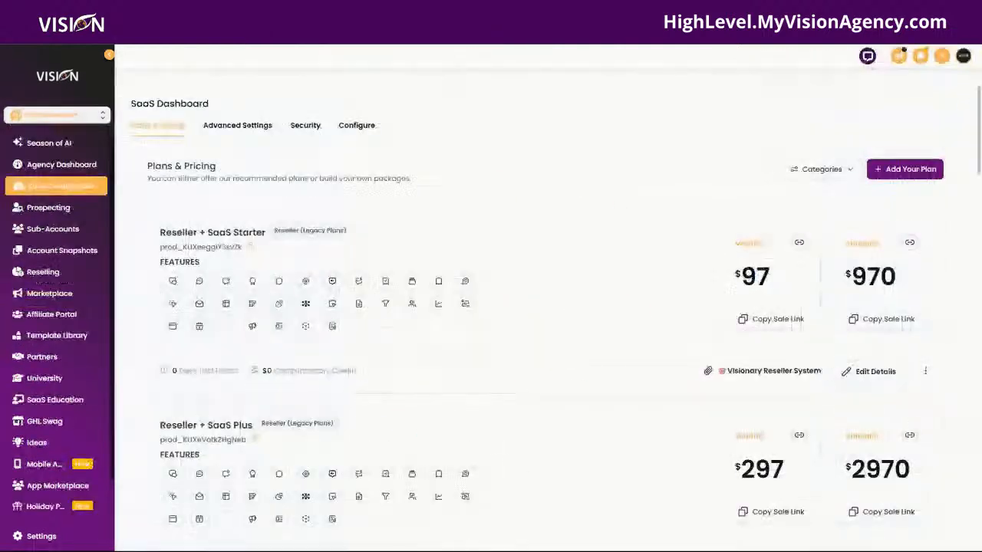
- Look through the plan list on the agency's SaaS dashboard for the newly saved AI Ads plan and reload the list
{"action": "scroll", "coordinate": [455, 306], "scroll_direction": "down", "scroll_amount": 5}
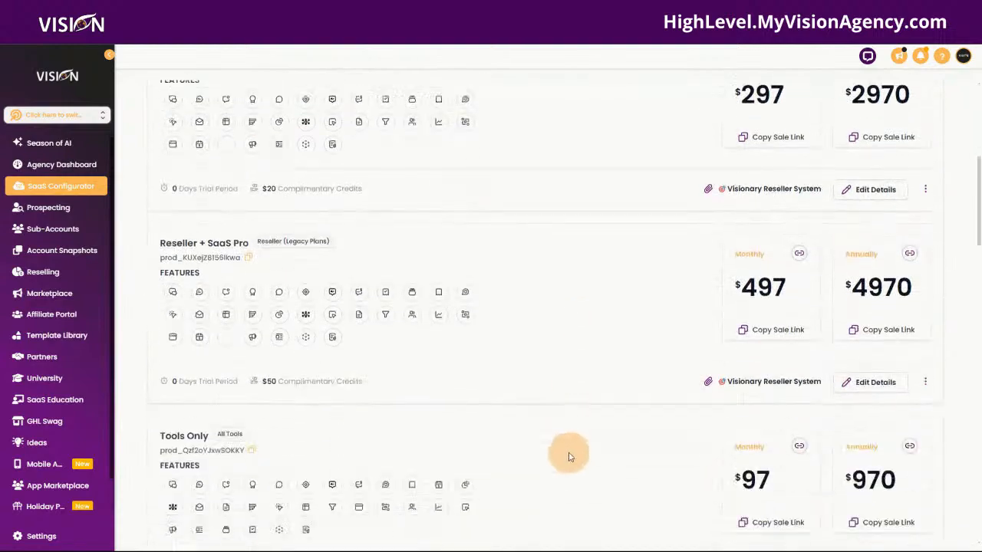
{"action": "scroll", "coordinate": [569, 457], "scroll_direction": "down", "scroll_amount": 10}
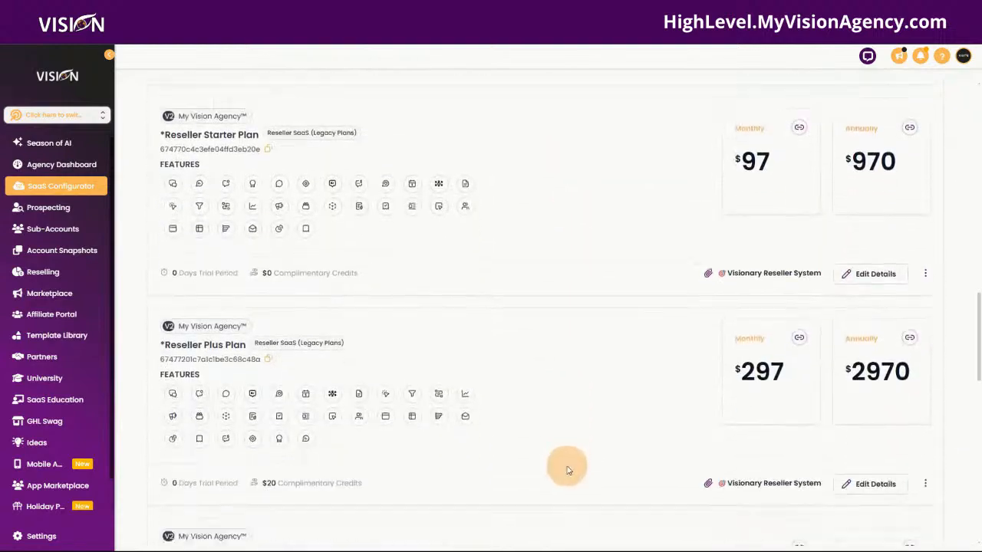
{"action": "scroll", "coordinate": [568, 470], "scroll_direction": "down", "scroll_amount": 10}
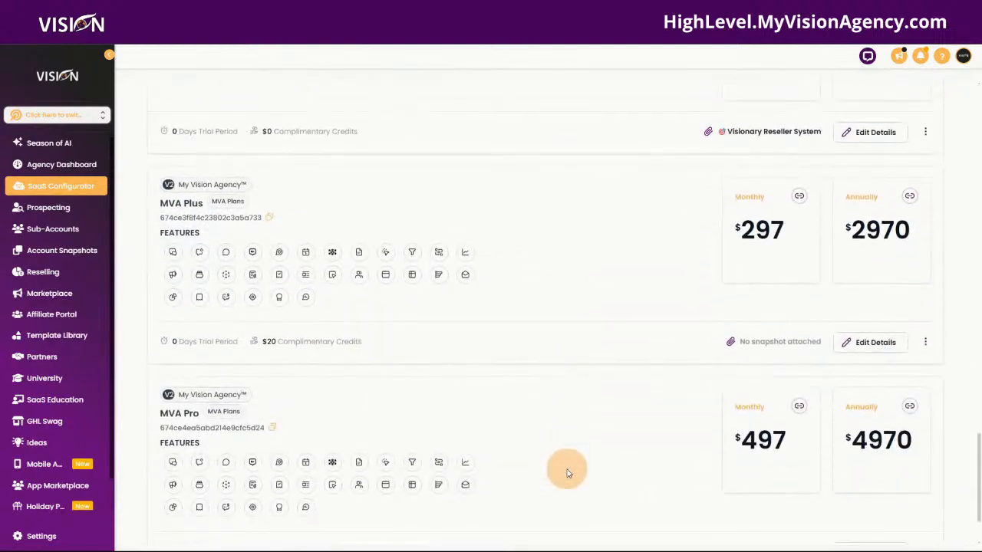
{"action": "scroll", "coordinate": [568, 473], "scroll_direction": "down", "scroll_amount": 2}
{"action": "scroll", "coordinate": [541, 305], "scroll_direction": "up", "scroll_amount": 7}
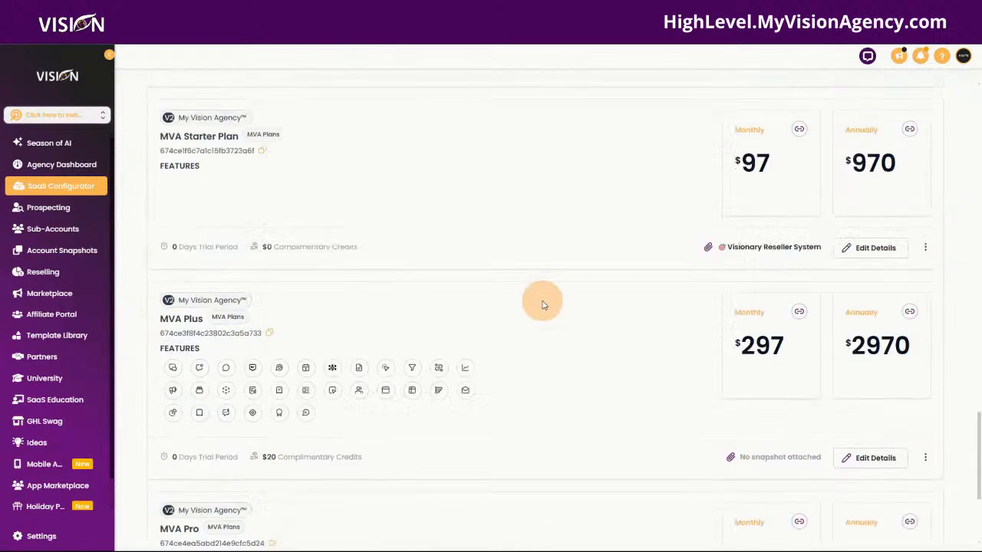
{"action": "scroll", "coordinate": [541, 305], "scroll_direction": "up", "scroll_amount": 10}
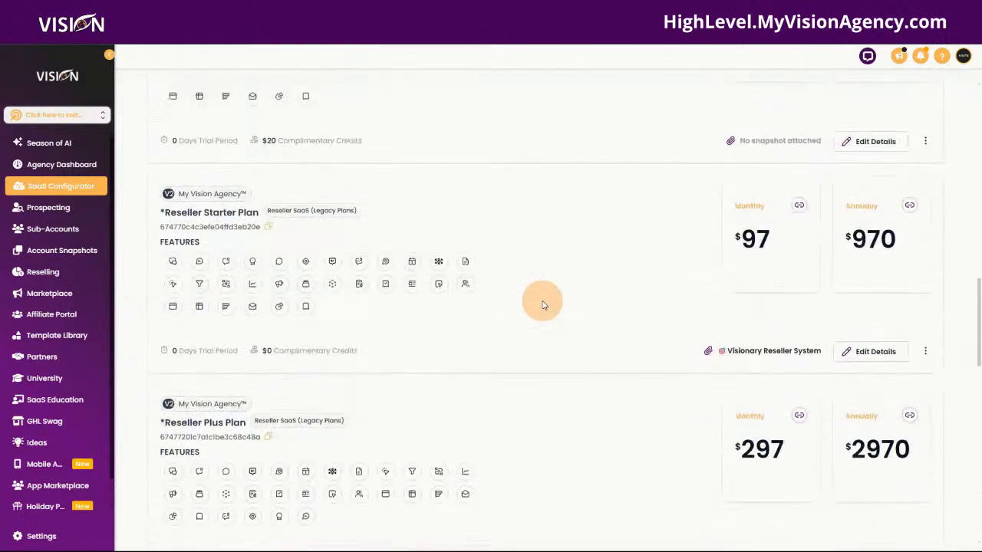
{"action": "scroll", "coordinate": [542, 304], "scroll_direction": "up", "scroll_amount": 7}
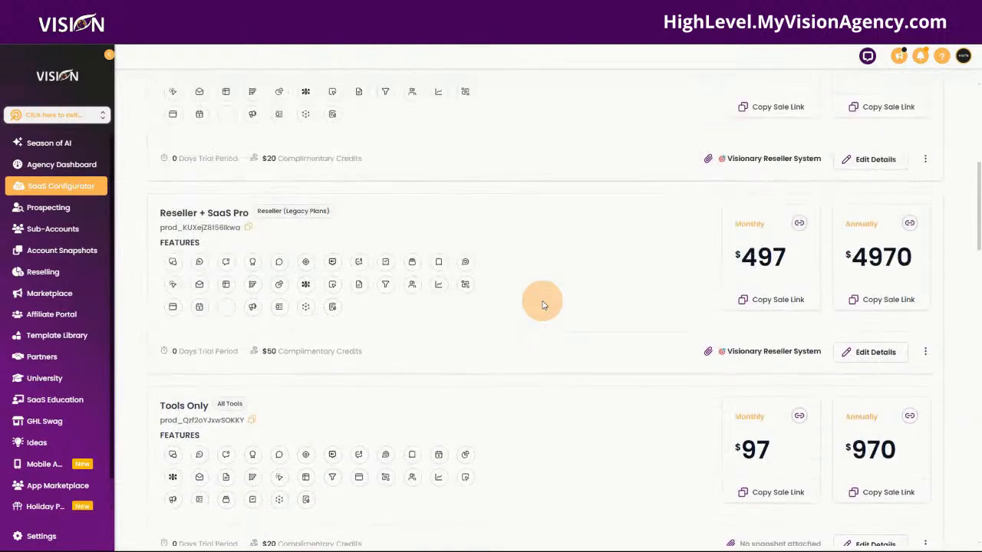
{"action": "scroll", "coordinate": [541, 304], "scroll_direction": "up", "scroll_amount": 3}
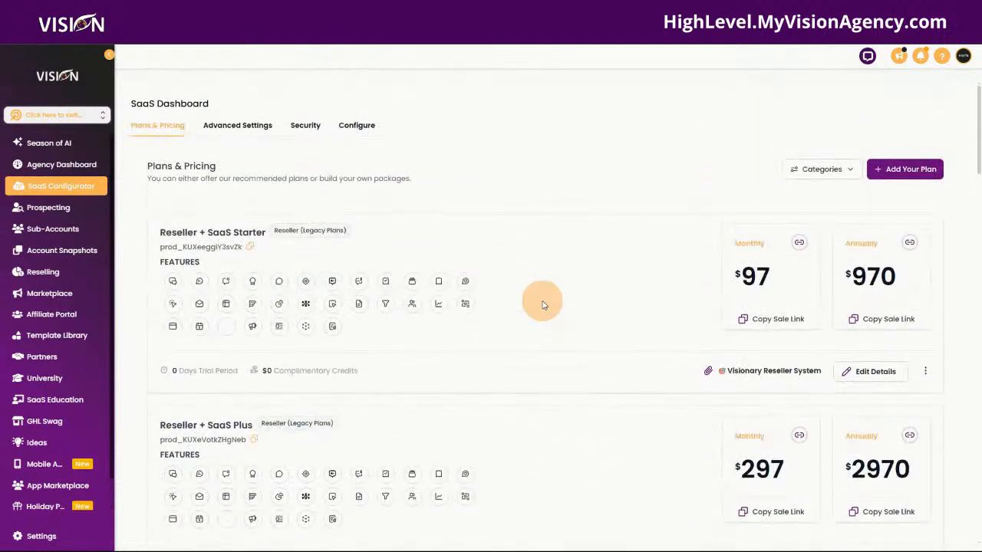
{"action": "left_click", "coordinate": [64, 42]}
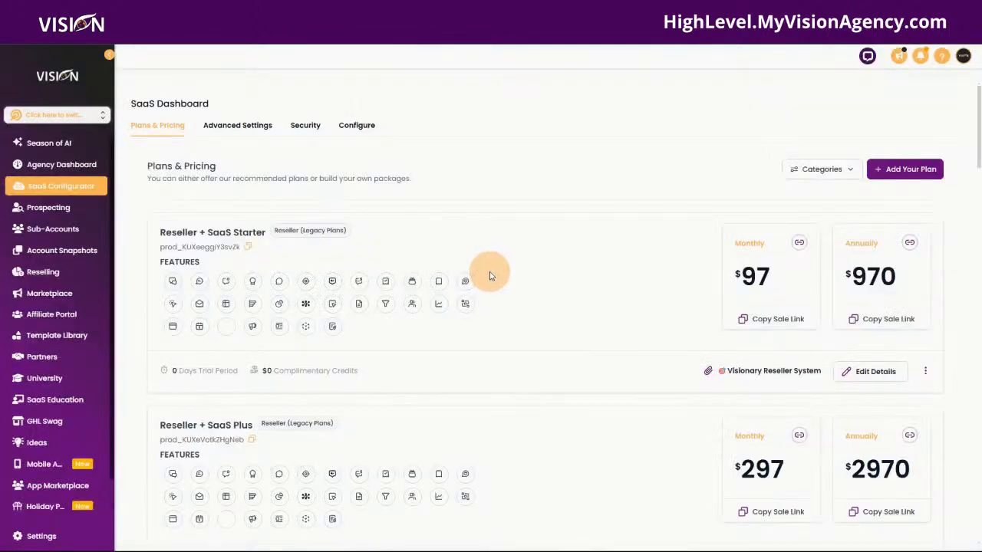
- Find the AI Ads plan in the SaaS dashboard's plan list and open its details for editing
{"action": "scroll", "coordinate": [503, 309], "scroll_direction": "down", "scroll_amount": 10}
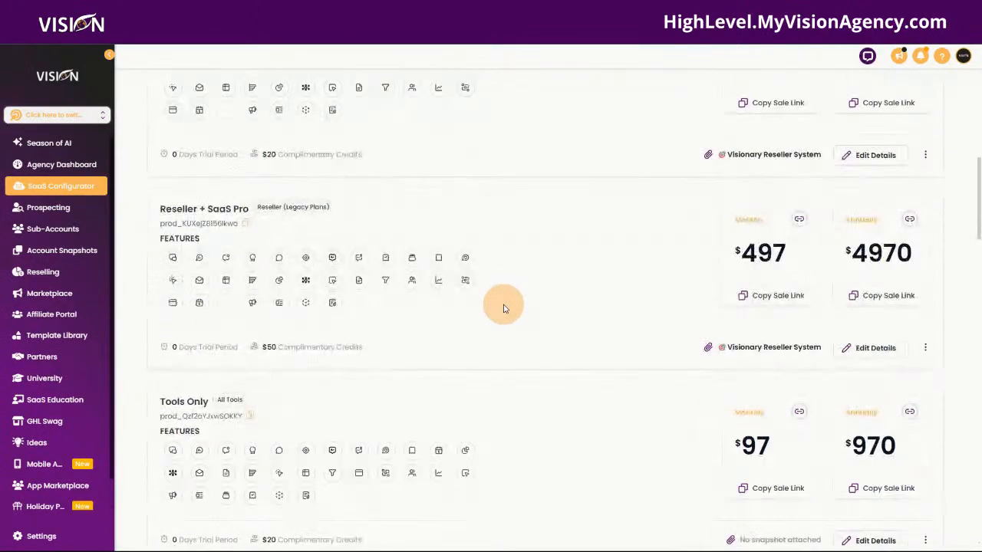
{"action": "scroll", "coordinate": [503, 308], "scroll_direction": "down", "scroll_amount": 12}
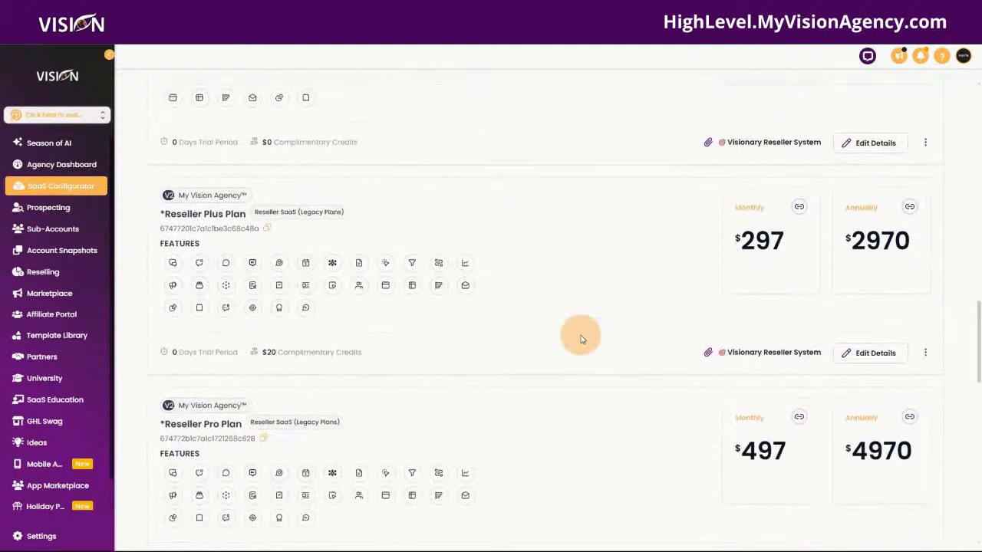
{"action": "scroll", "coordinate": [581, 339], "scroll_direction": "down", "scroll_amount": 6}
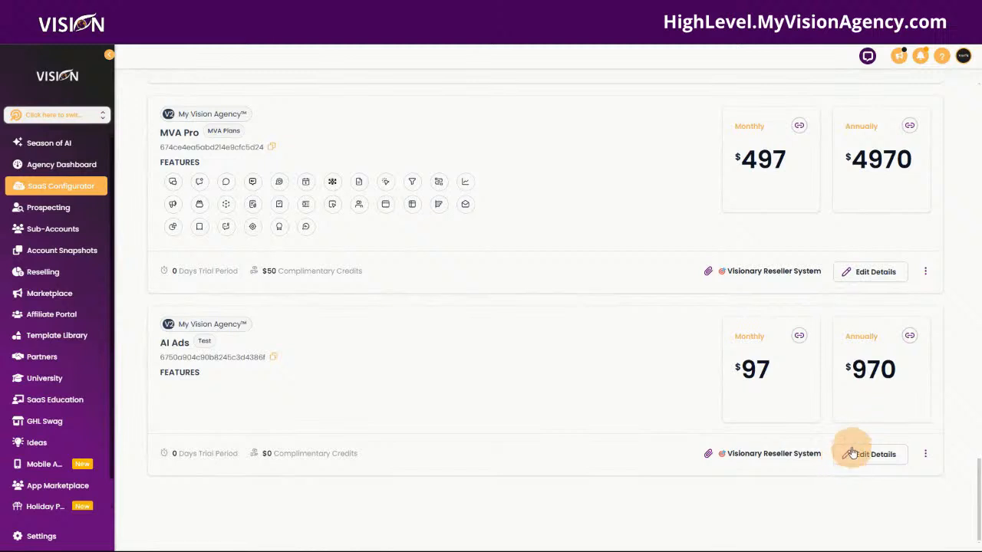
{"action": "left_click", "coordinate": [858, 456]}
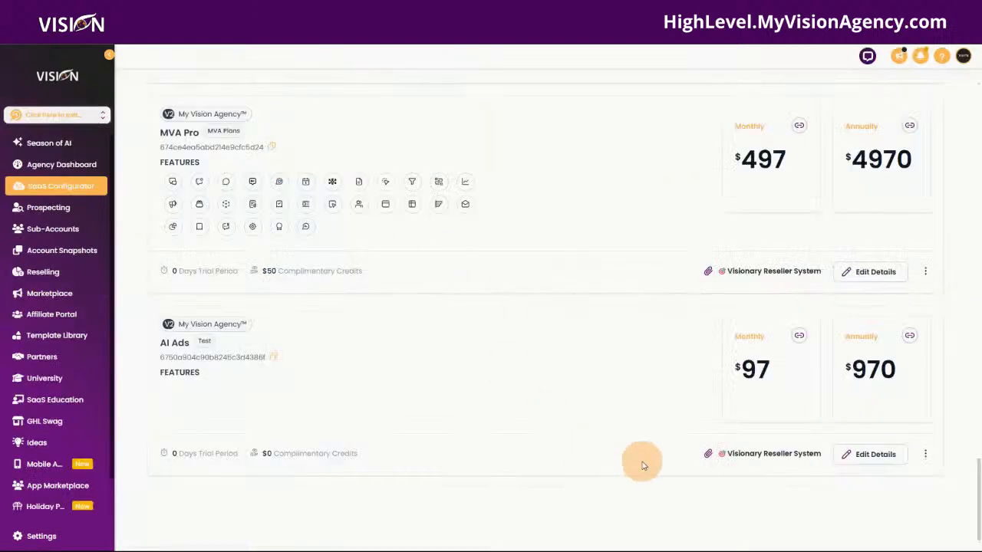
{"action": "left_click", "coordinate": [871, 452]}
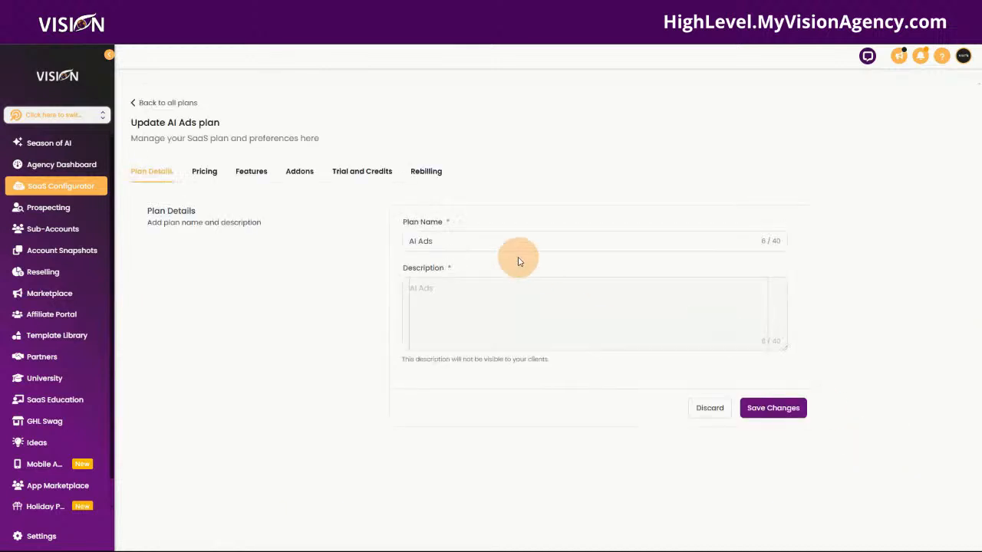
- Attach the A.I. Ads Manager custom menu link to the AI Ads plan's features
{"action": "left_click", "coordinate": [245, 172]}
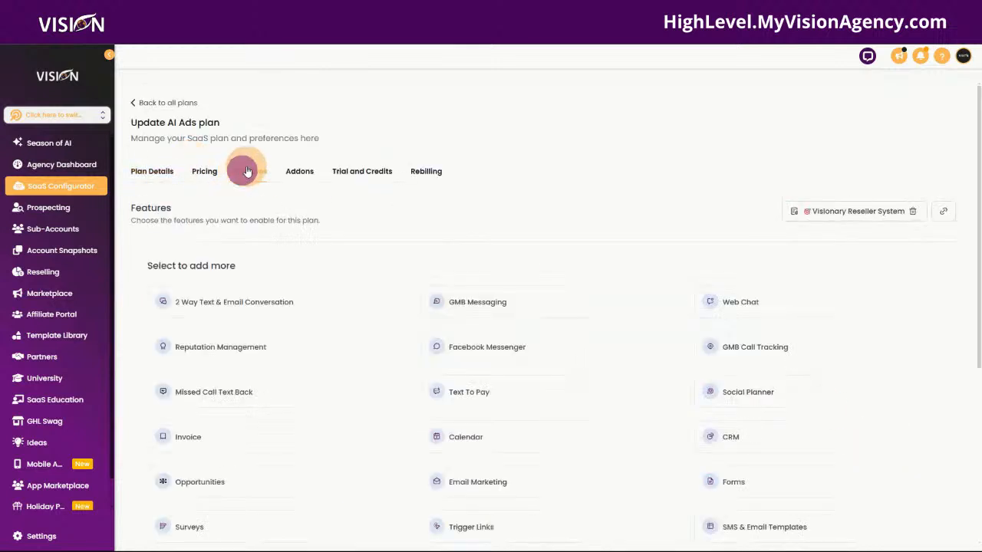
{"action": "left_click", "coordinate": [943, 213]}
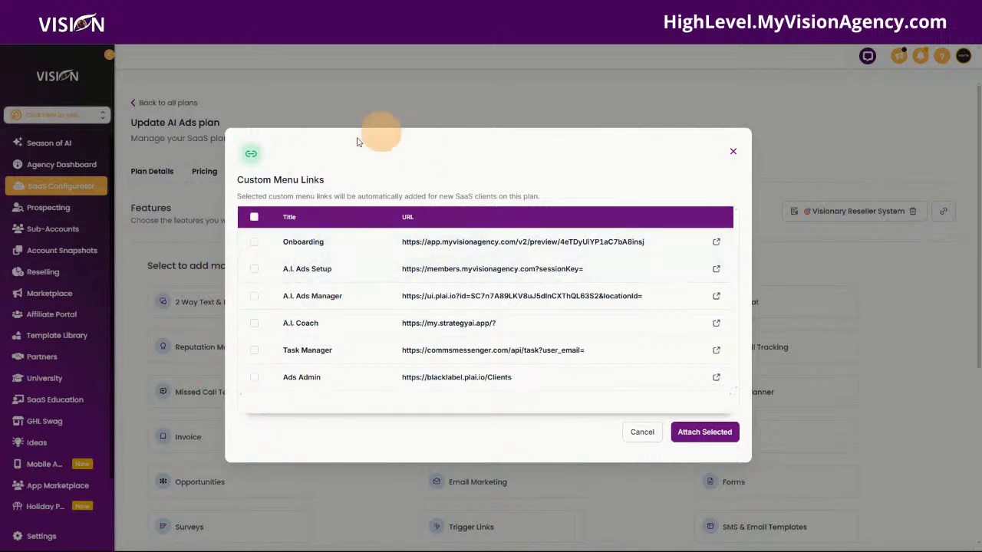
{"action": "left_click", "coordinate": [254, 296]}
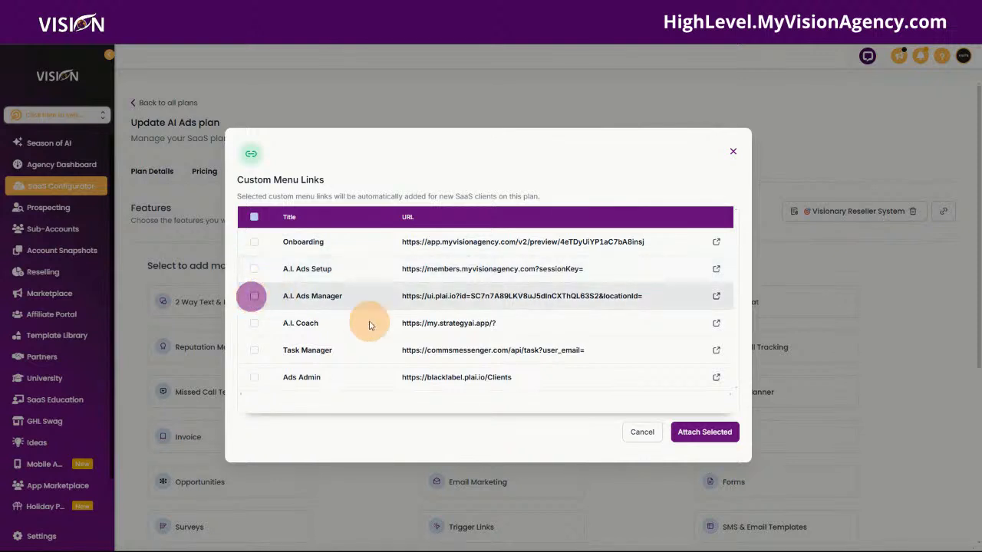
{"action": "left_click", "coordinate": [698, 440]}
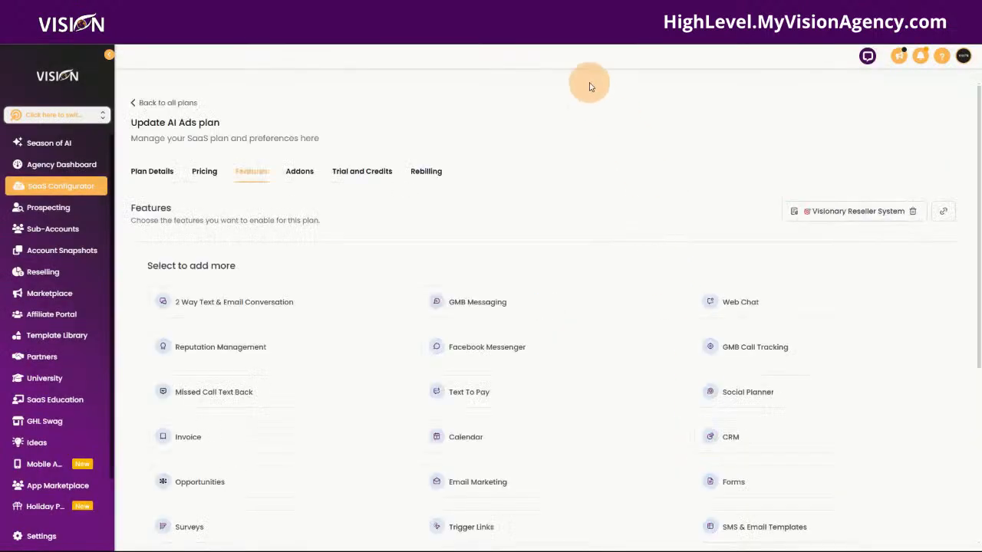
- Review the AI Ads plan's available features and the product information of the matching AI Ads product
{"action": "scroll", "coordinate": [588, 155], "scroll_direction": "down", "scroll_amount": 4}
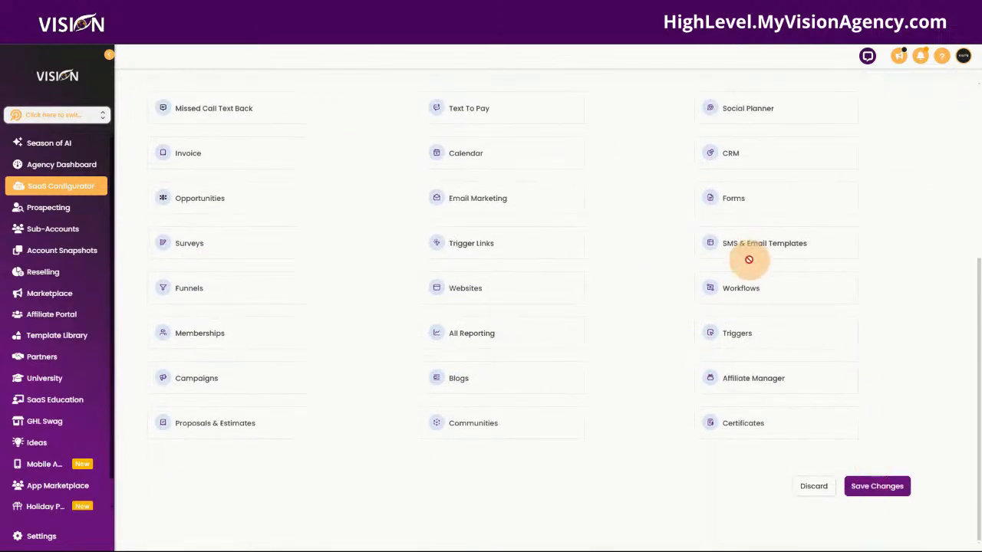
{"action": "scroll", "coordinate": [456, 245], "scroll_direction": "up", "scroll_amount": 4}
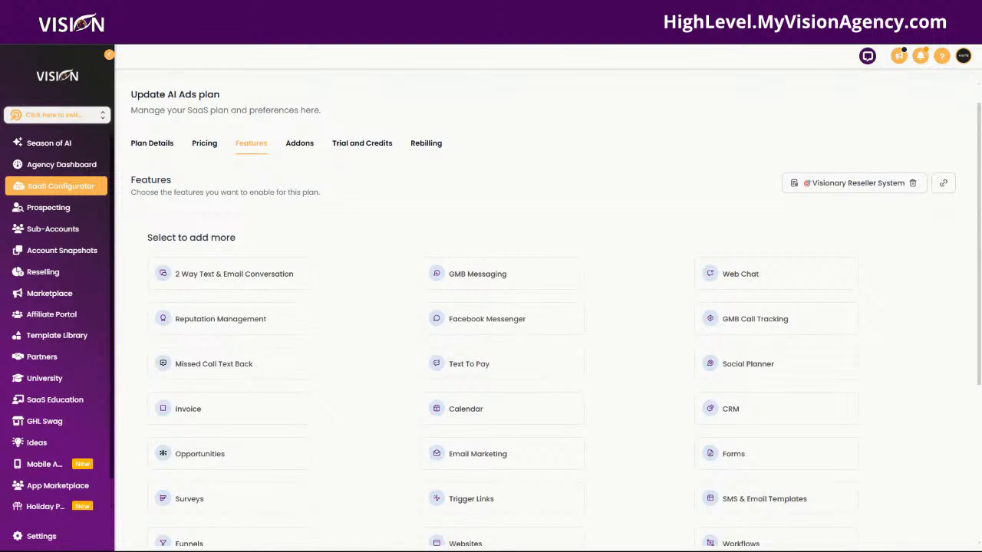
{"action": "left_click", "coordinate": [451, 47]}
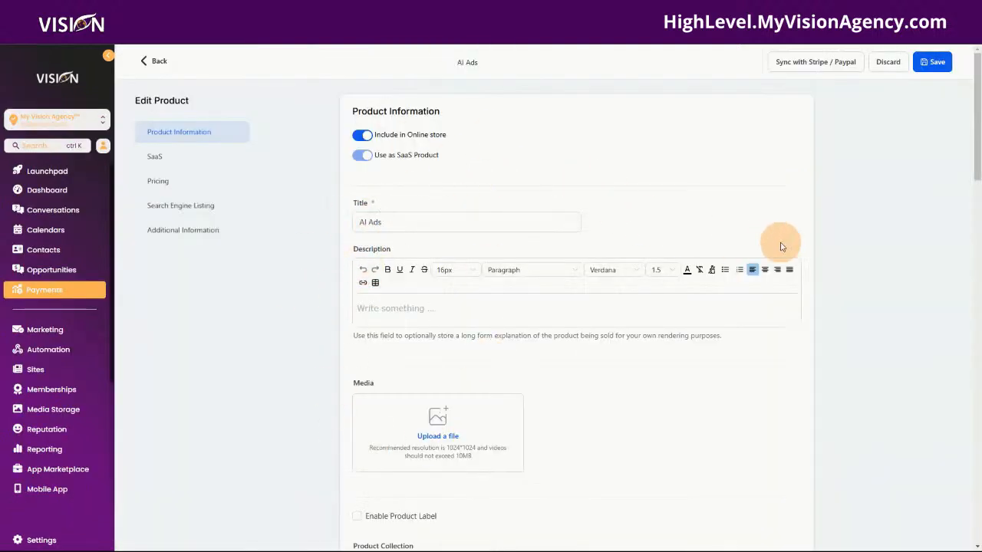
{"action": "scroll", "coordinate": [531, 412], "scroll_direction": "down", "scroll_amount": 3}
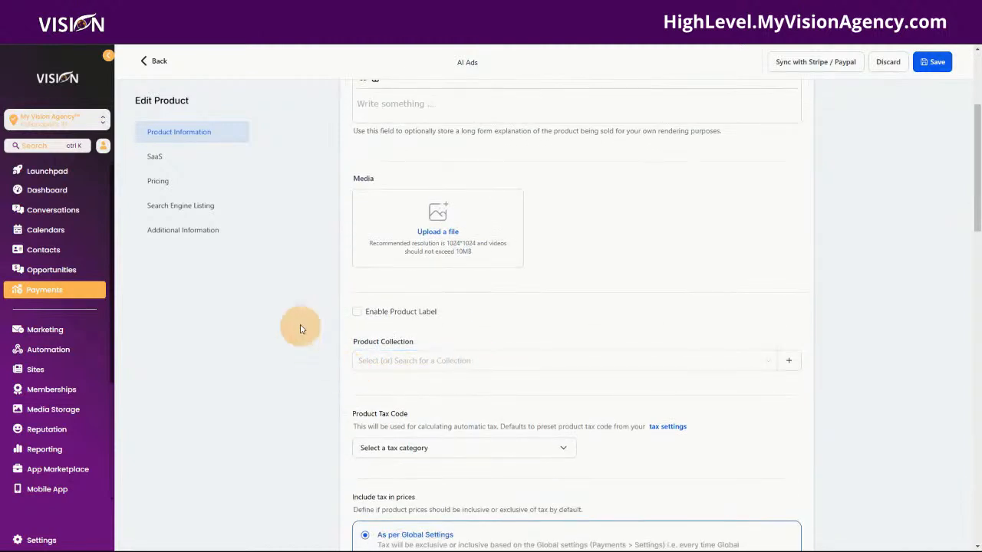
{"action": "left_click", "coordinate": [313, 35]}
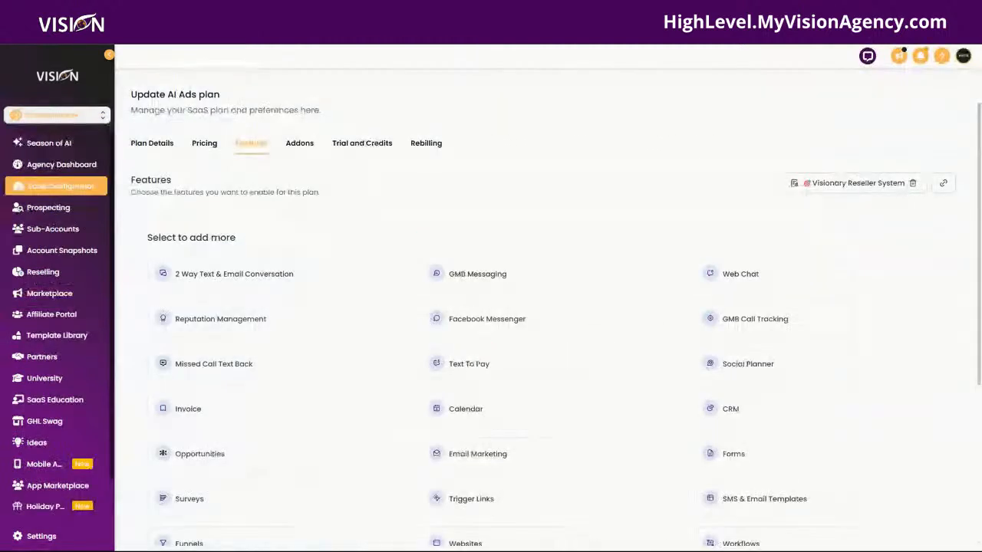
- Leave the AI Ads plan and view the SaaS dashboard's Configure and Advanced Settings pages
{"action": "left_click", "coordinate": [156, 146]}
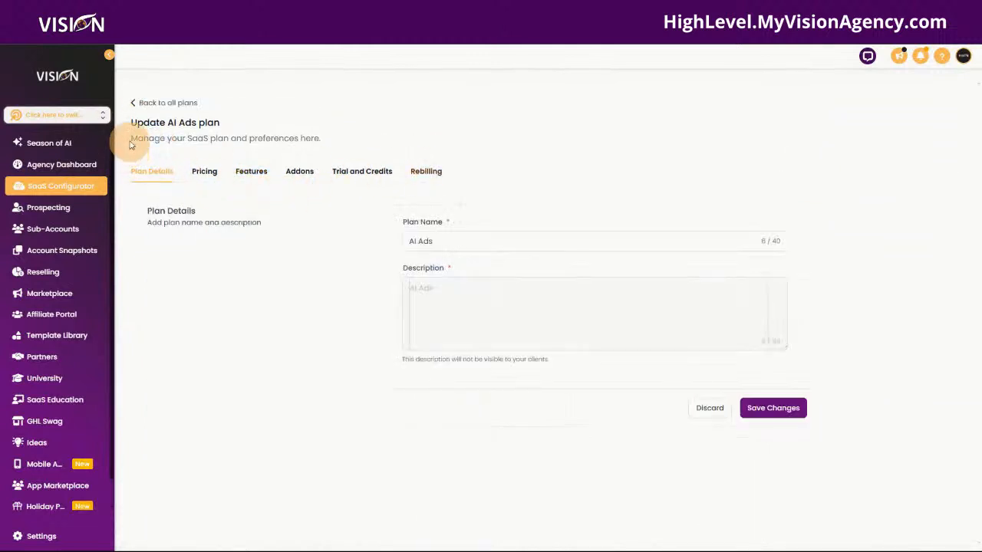
{"action": "left_click", "coordinate": [161, 107]}
{"action": "left_click", "coordinate": [356, 125]}
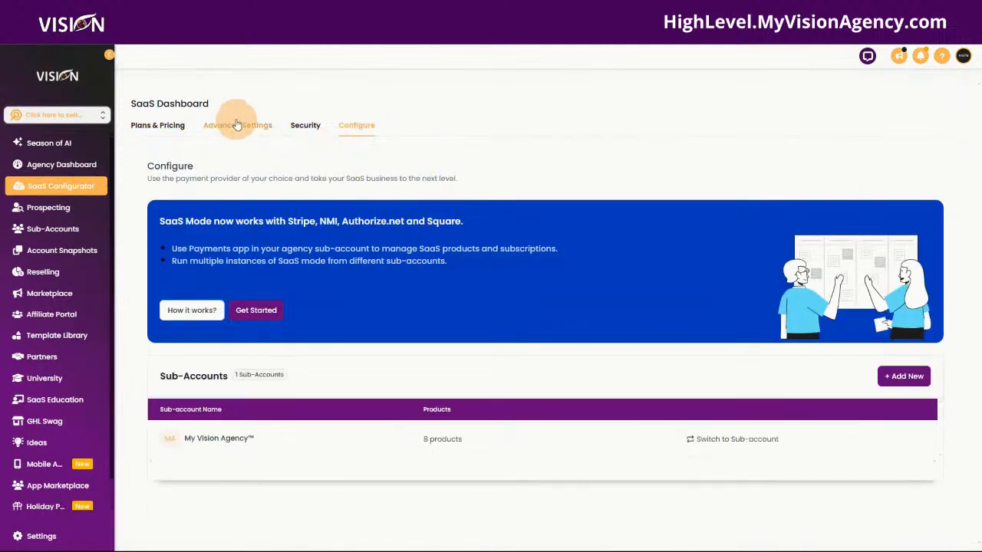
{"action": "left_click", "coordinate": [238, 125]}
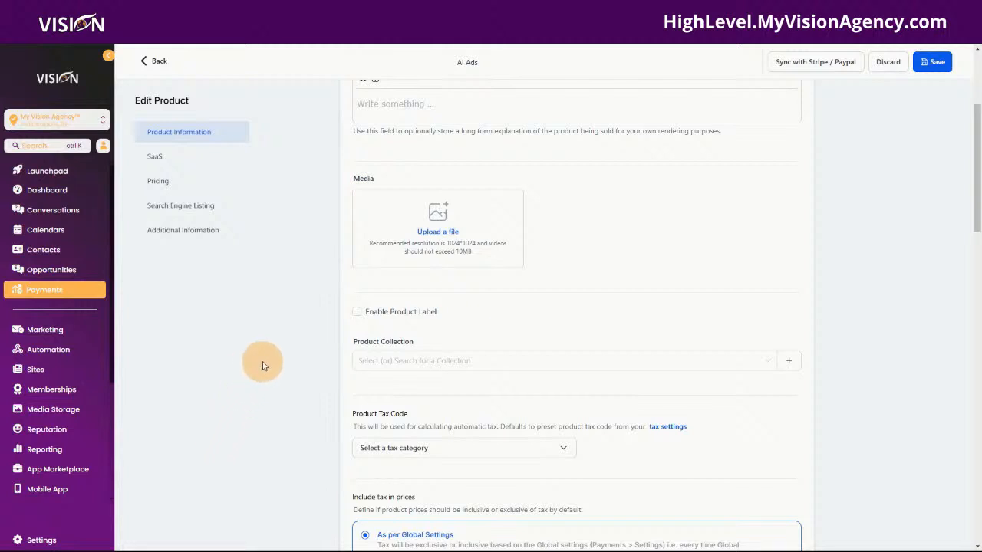
{"action": "scroll", "coordinate": [262, 366], "scroll_direction": "up", "scroll_amount": 3}
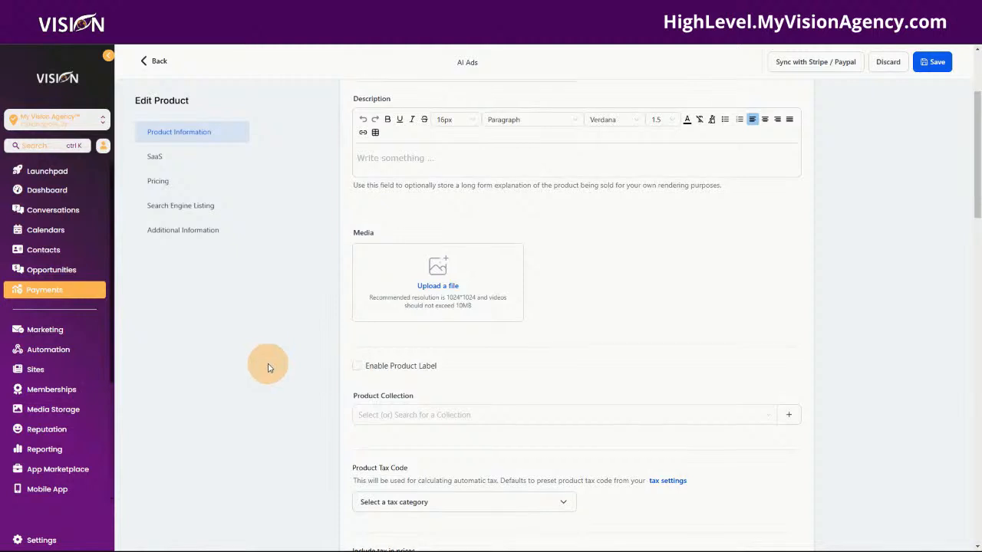
{"action": "scroll", "coordinate": [267, 366], "scroll_direction": "up", "scroll_amount": 1}
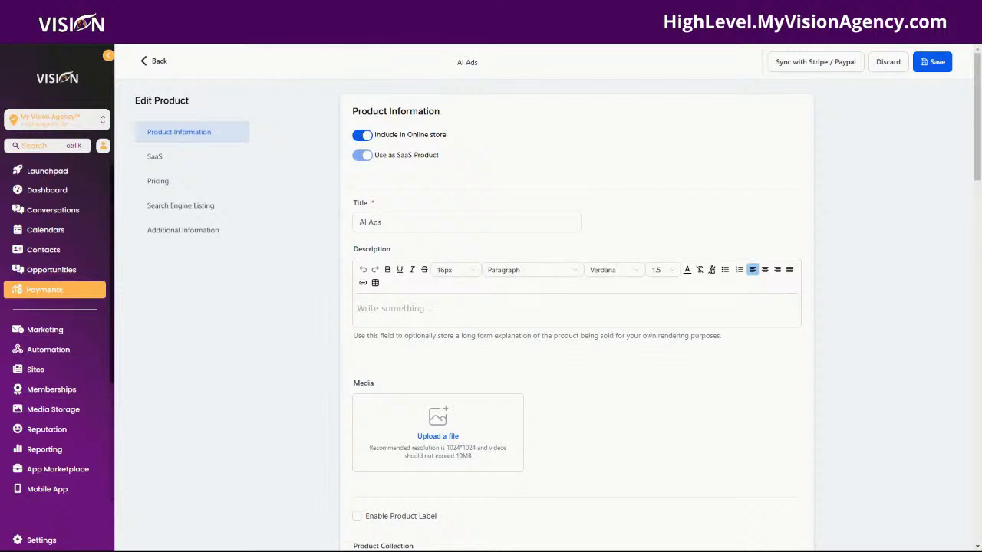
{"action": "left_click", "coordinate": [308, 39]}
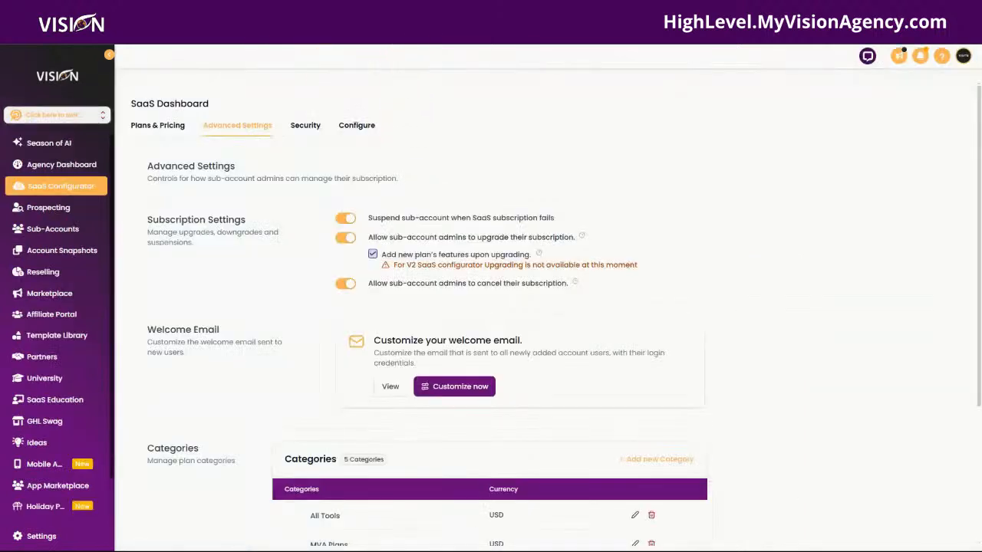
{"action": "left_click", "coordinate": [165, 128]}
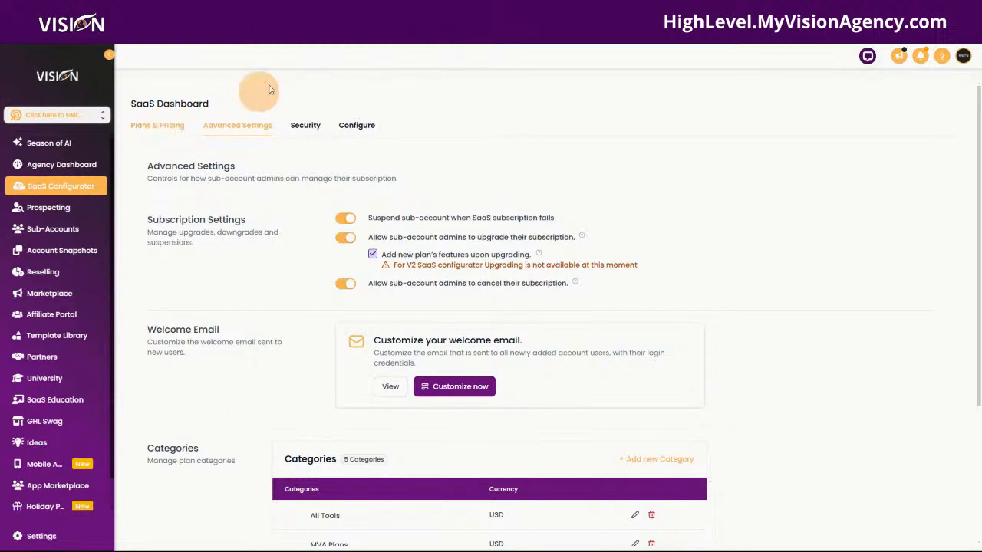
- Select 2 Way Text & Email Conversation, GMB Messaging, Web Chat and Reputation Management as SaaS features in the AI Ads product editor
{"action": "left_click", "coordinate": [270, 36]}
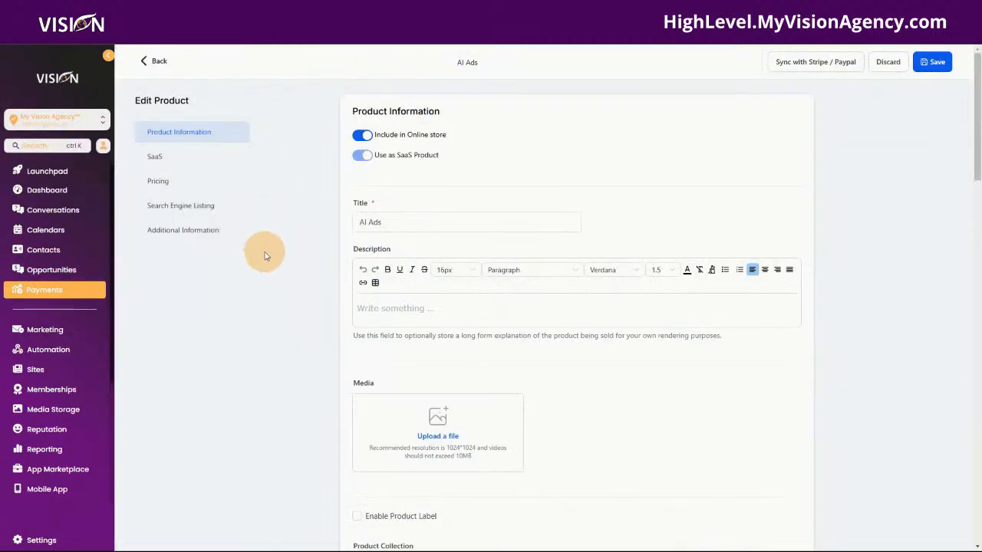
{"action": "scroll", "coordinate": [264, 255], "scroll_direction": "down", "scroll_amount": 6}
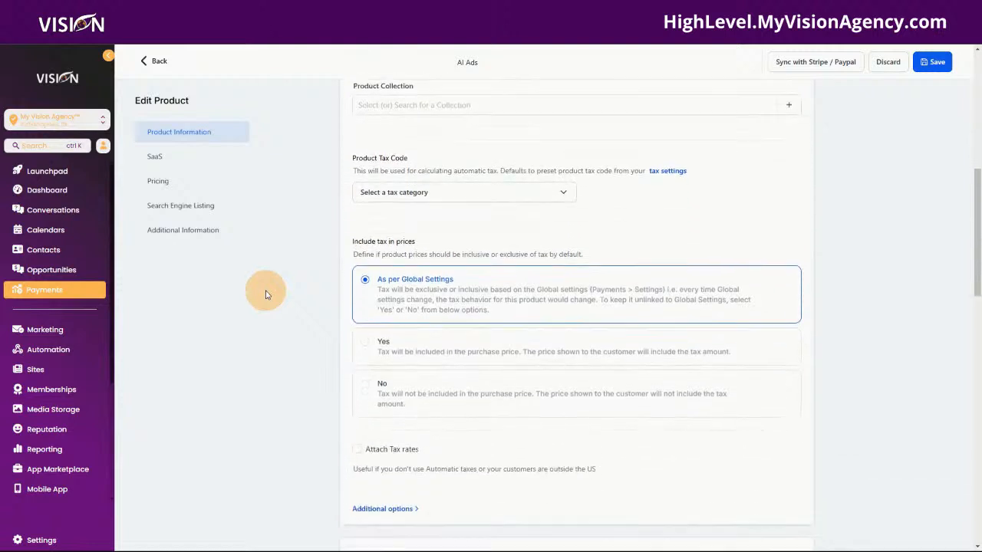
{"action": "scroll", "coordinate": [266, 291], "scroll_direction": "down", "scroll_amount": 3}
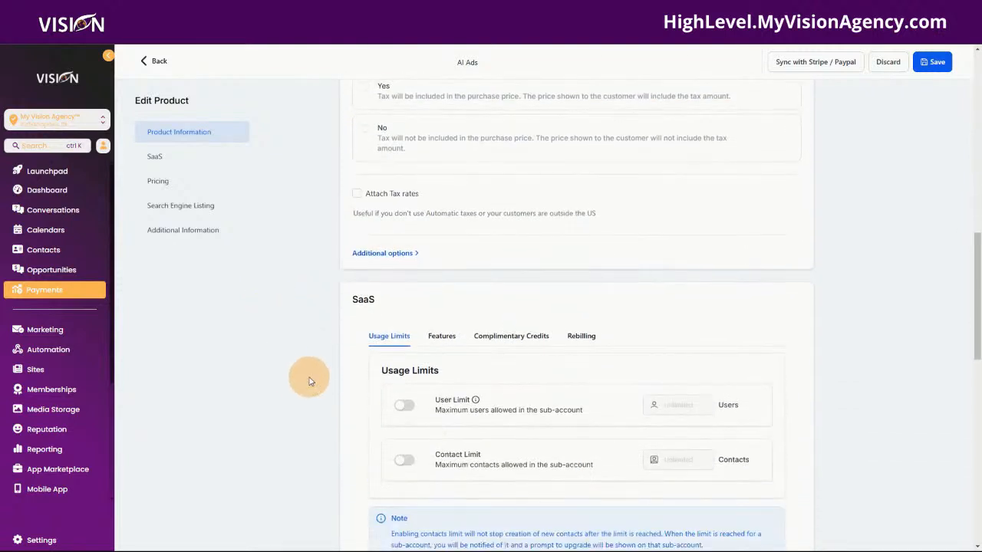
{"action": "scroll", "coordinate": [376, 247], "scroll_direction": "down", "scroll_amount": 1}
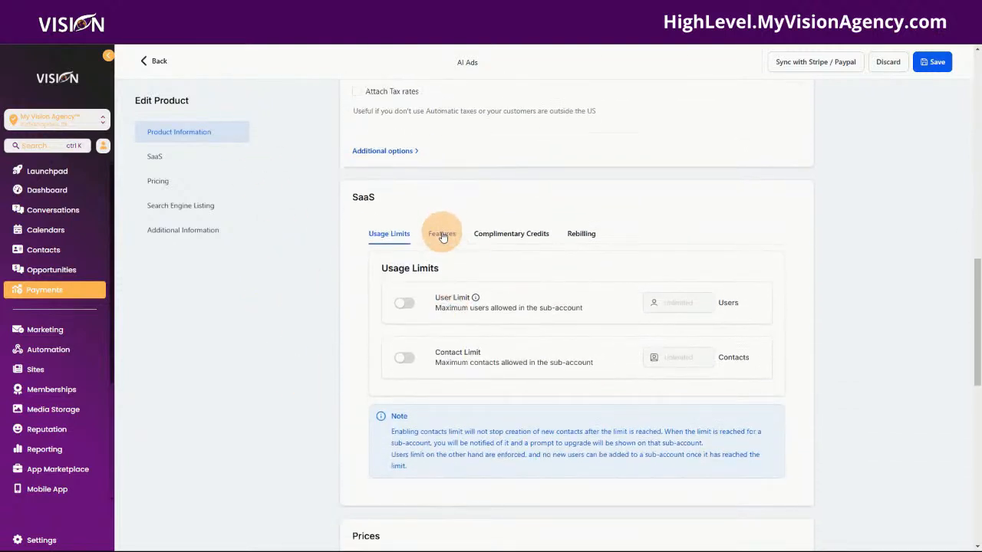
{"action": "left_click", "coordinate": [442, 235]}
{"action": "left_click", "coordinate": [499, 370]}
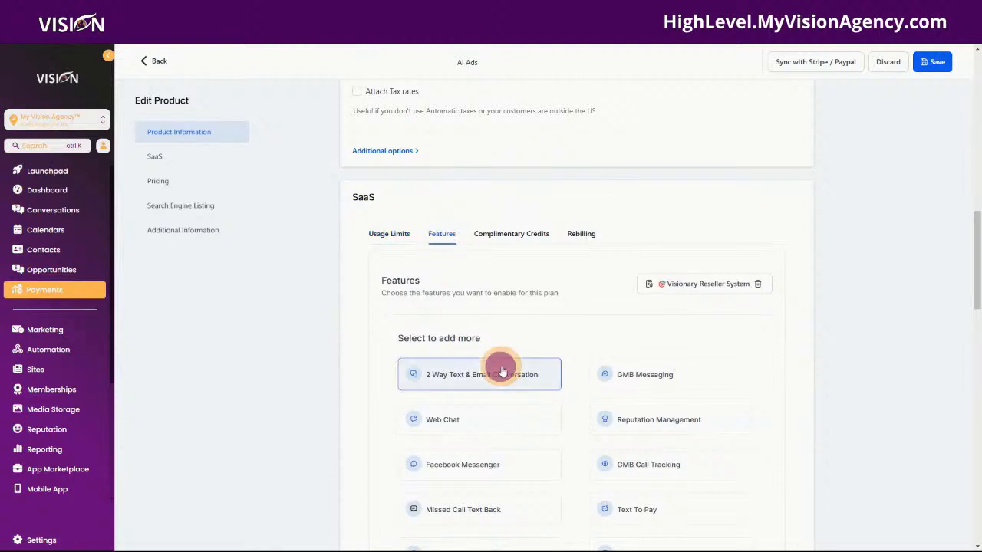
{"action": "left_click", "coordinate": [644, 375]}
{"action": "left_click", "coordinate": [503, 430]}
{"action": "left_click", "coordinate": [667, 419]}
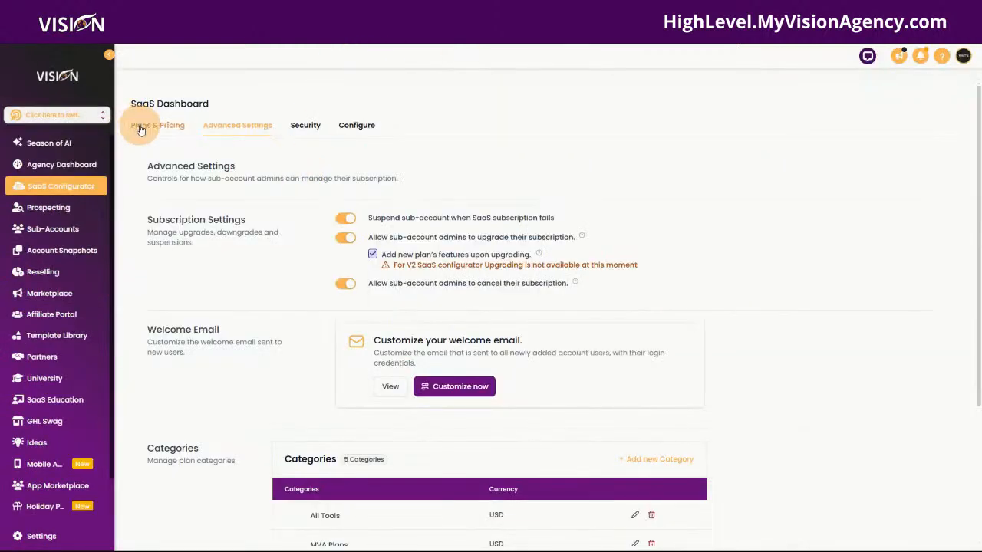
- Look through the existing plans and their features under Plans & Pricing on the SaaS dashboard
{"action": "left_click", "coordinate": [140, 129]}
{"action": "scroll", "coordinate": [644, 295], "scroll_direction": "down", "scroll_amount": 3}
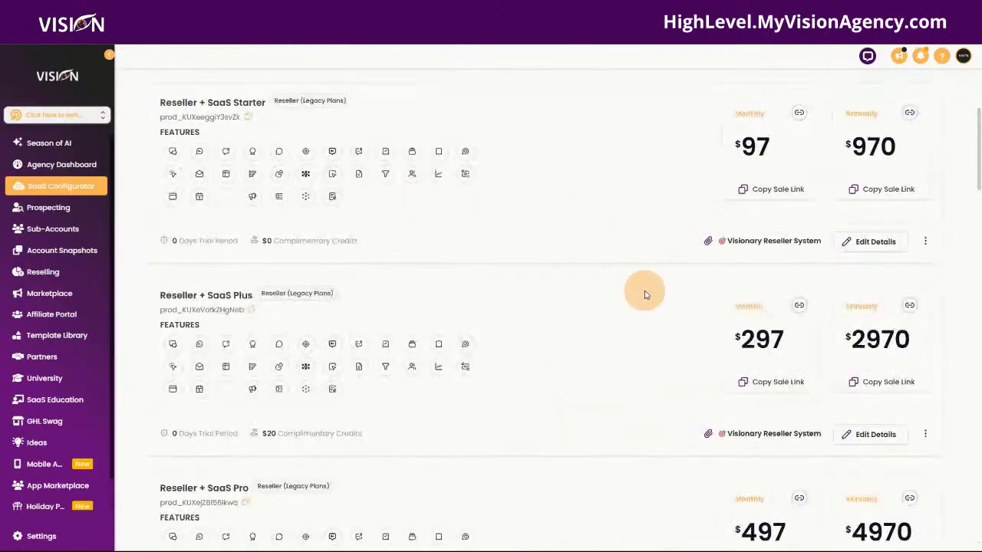
{"action": "scroll", "coordinate": [644, 294], "scroll_direction": "down", "scroll_amount": 8}
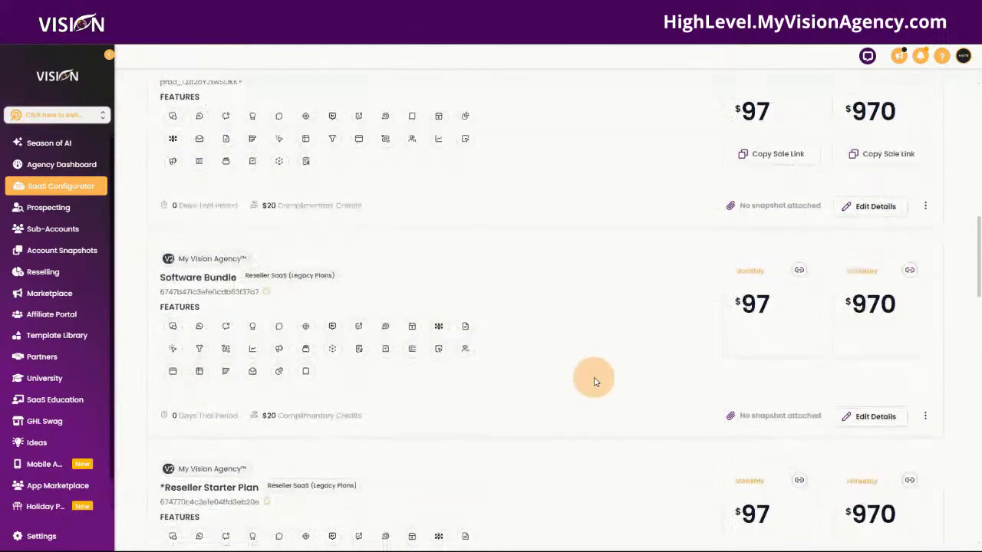
{"action": "scroll", "coordinate": [595, 381], "scroll_direction": "down", "scroll_amount": 5}
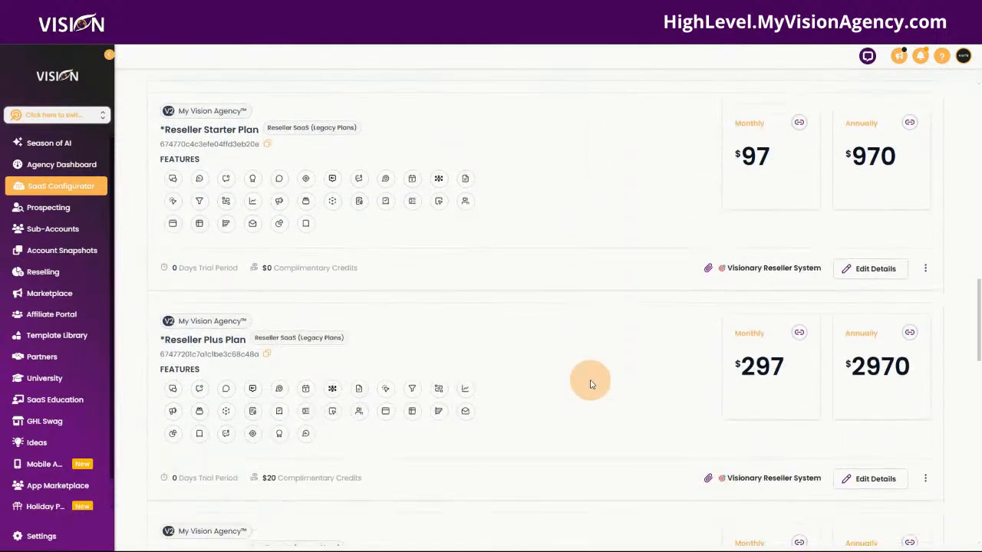
{"action": "scroll", "coordinate": [589, 384], "scroll_direction": "down", "scroll_amount": 5}
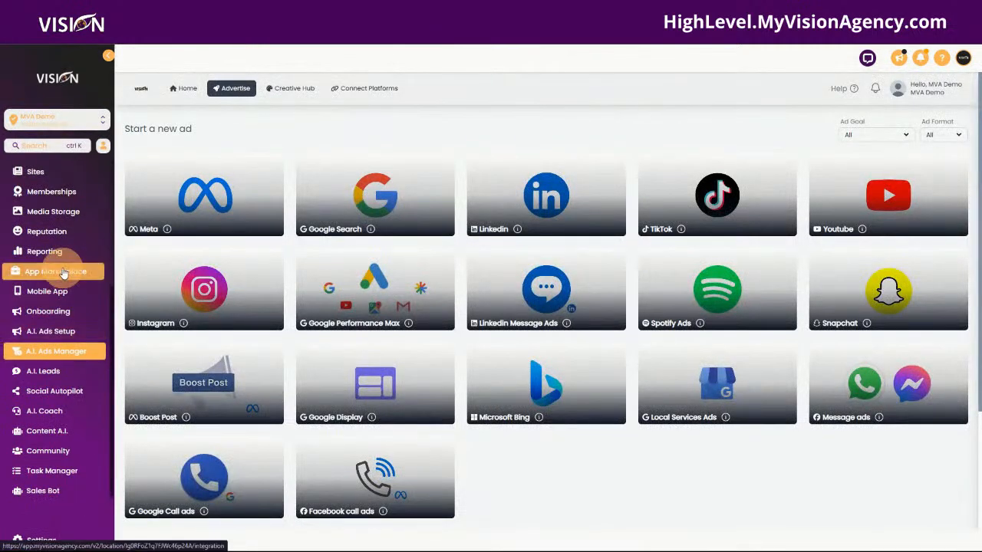
- Open the GHL Affiliate funnel from the 1.1 High Level Affiliates Only folder in the MVA Demo sub-account's sites
{"action": "scroll", "coordinate": [62, 274], "scroll_direction": "up", "scroll_amount": 4}
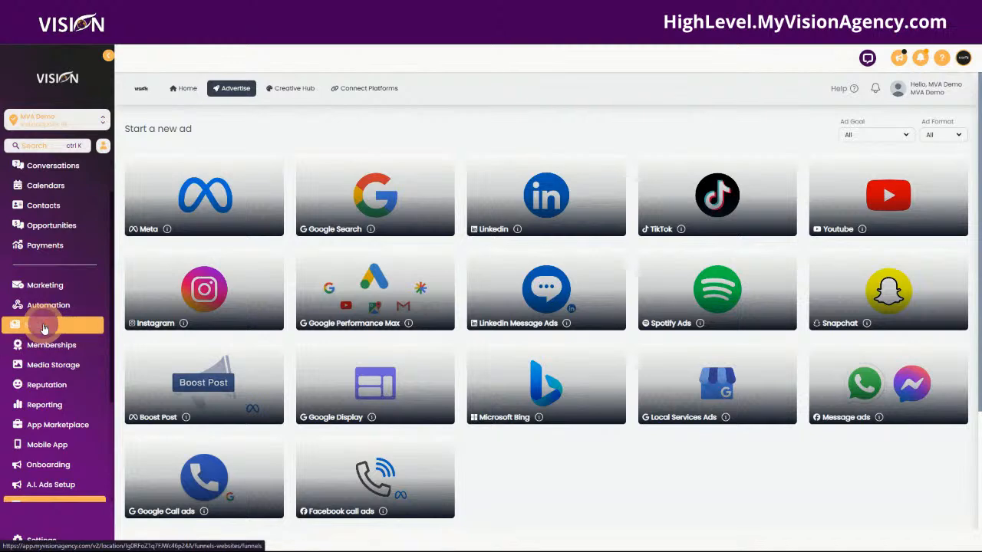
{"action": "left_click", "coordinate": [46, 328]}
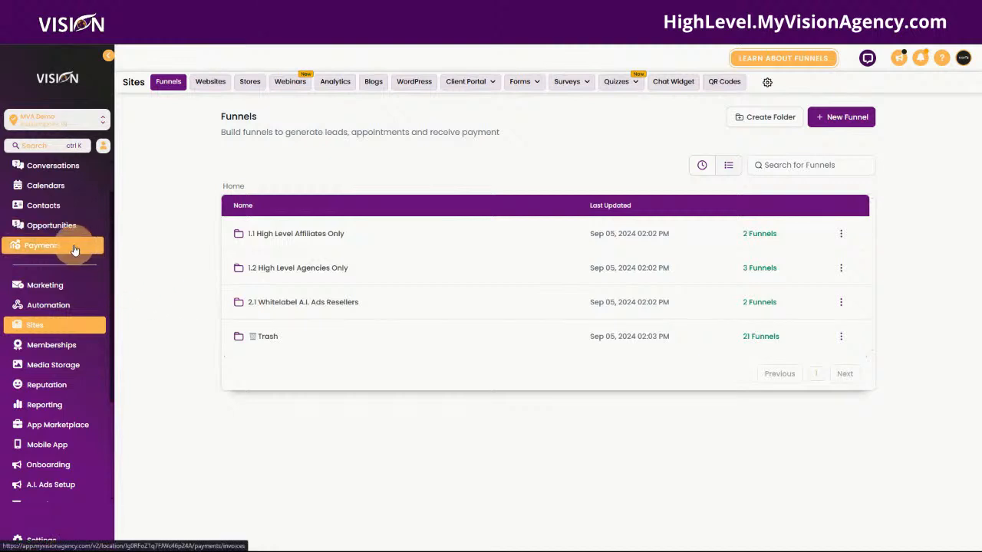
{"action": "left_click", "coordinate": [293, 240]}
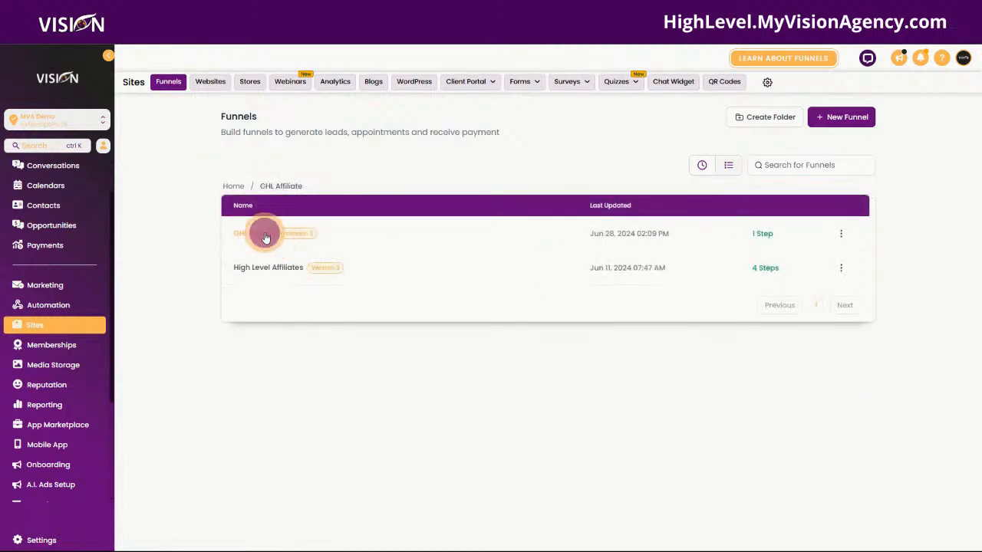
{"action": "left_click", "coordinate": [265, 236]}
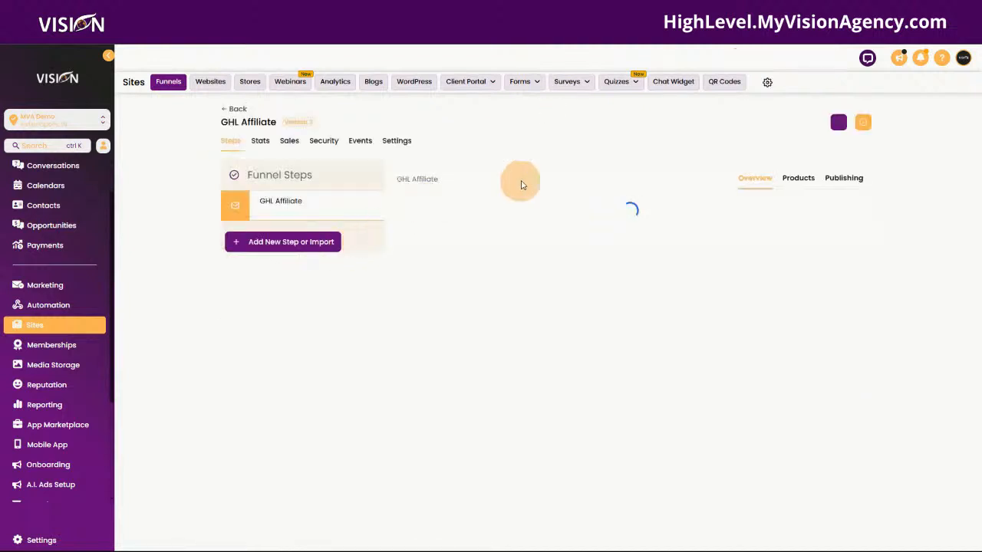
- Add the A.I. Ads product with the A.I. Ads @ 67 price to the GHL Affiliate funnel step and return to its overview
{"action": "left_click", "coordinate": [799, 179]}
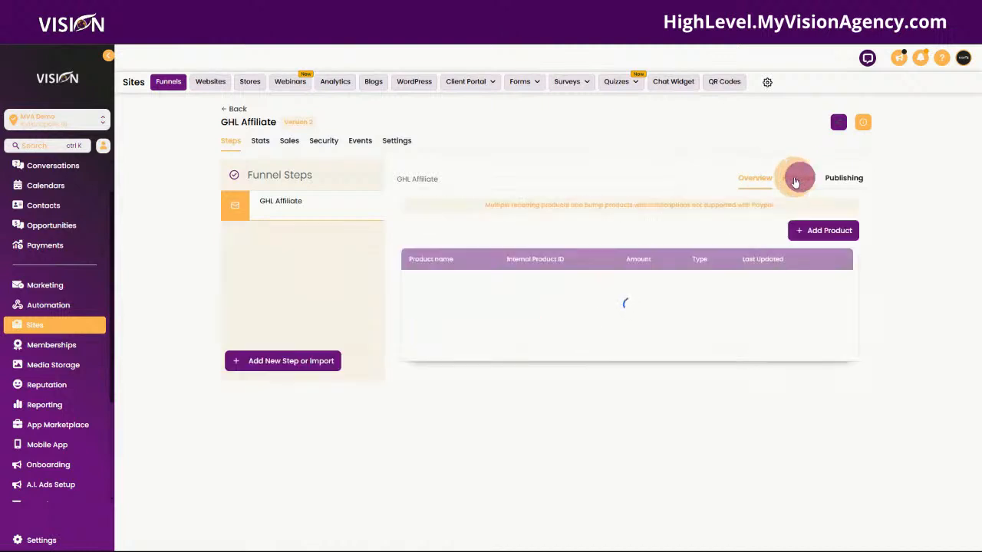
{"action": "left_click", "coordinate": [822, 232]}
{"action": "left_click", "coordinate": [496, 265]}
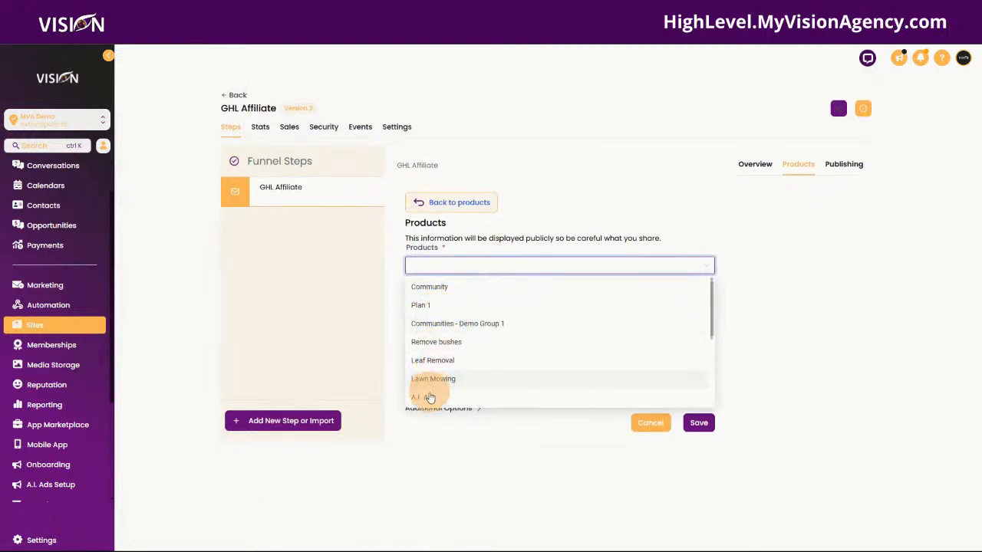
{"action": "left_click", "coordinate": [428, 398]}
{"action": "left_click", "coordinate": [437, 320]}
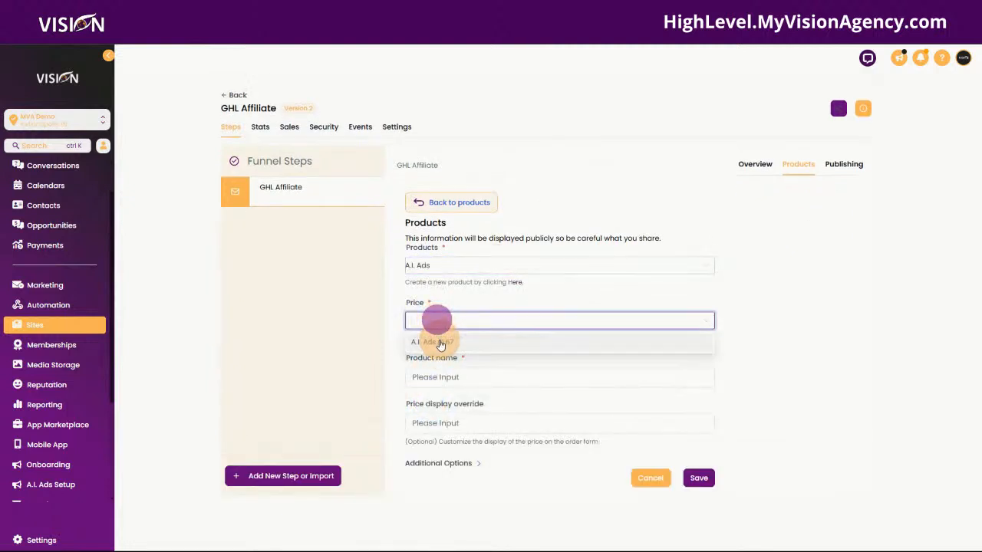
{"action": "left_click", "coordinate": [440, 339]}
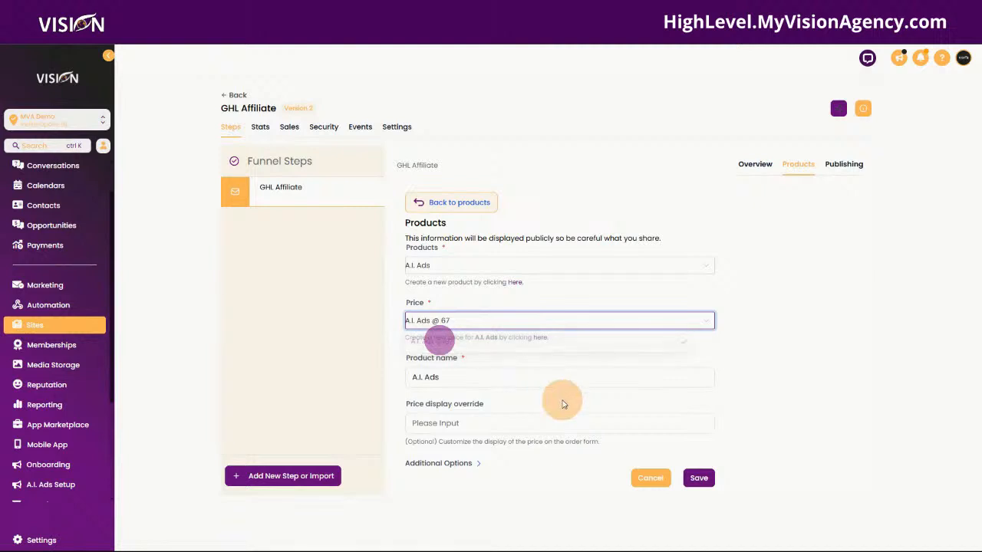
{"action": "left_click", "coordinate": [698, 477]}
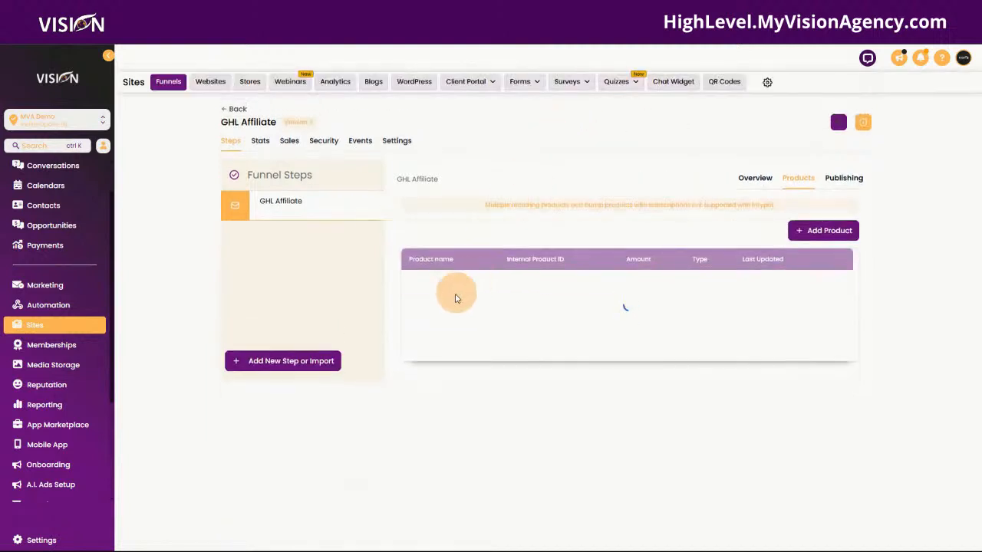
{"action": "left_click", "coordinate": [755, 177]}
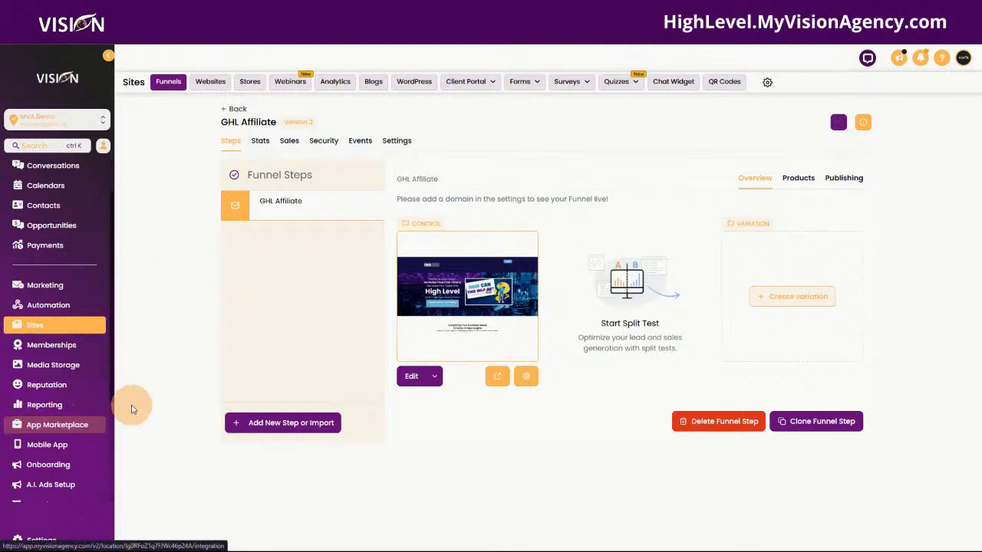
- Start a new custom menu link in the agency settings and show it only in the sub-account's sidebar
{"action": "scroll", "coordinate": [62, 438], "scroll_direction": "down", "scroll_amount": 3}
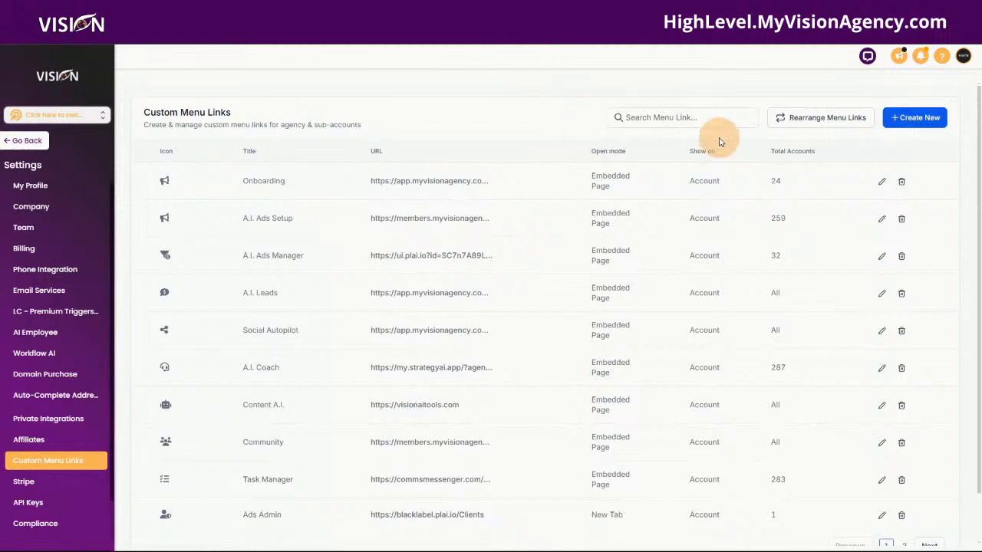
{"action": "left_click", "coordinate": [918, 116]}
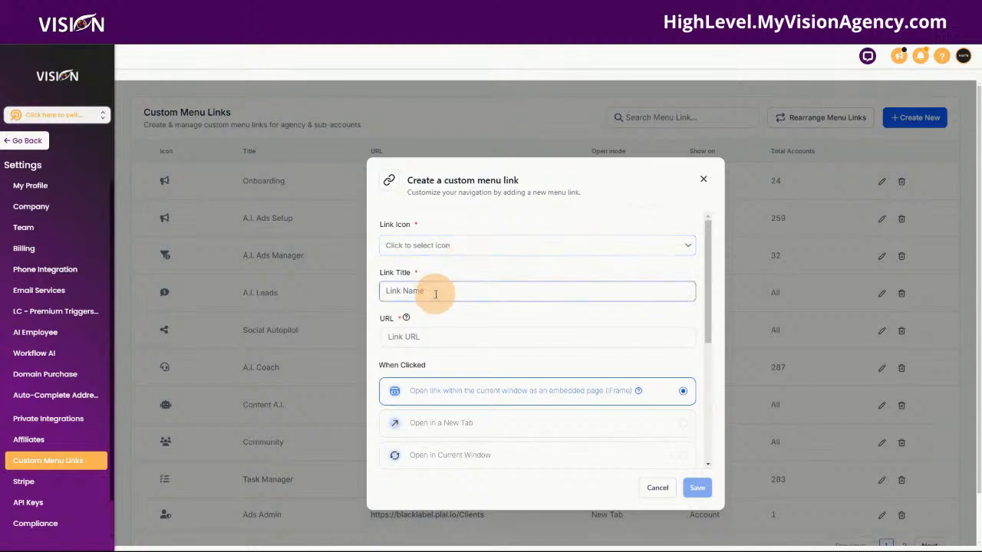
{"action": "left_click", "coordinate": [438, 335]}
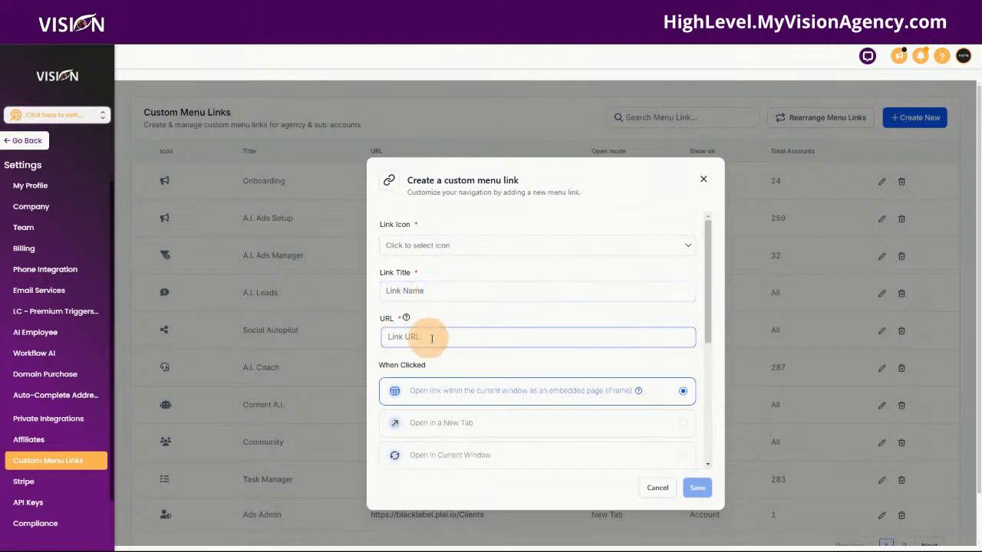
{"action": "scroll", "coordinate": [453, 379], "scroll_direction": "down", "scroll_amount": 5}
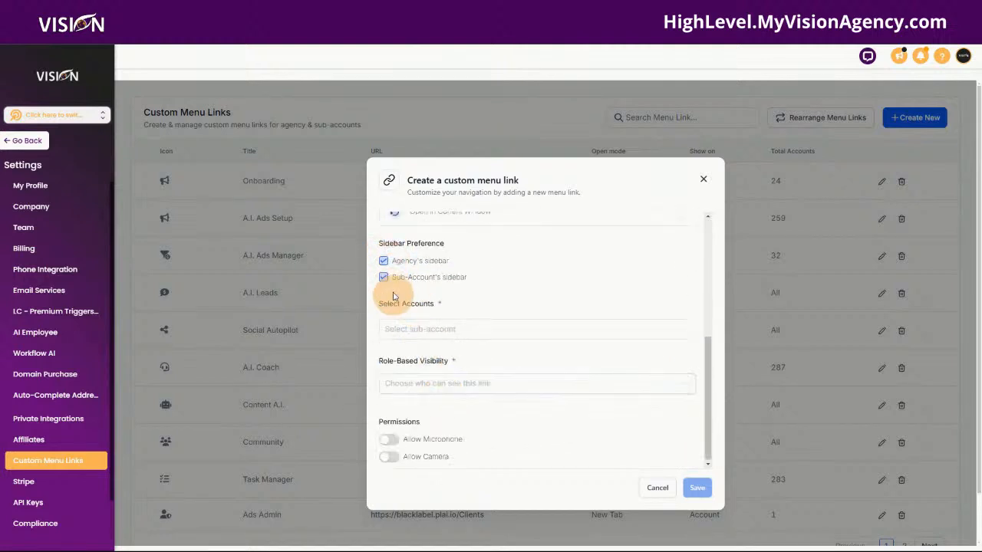
{"action": "left_click", "coordinate": [382, 260]}
{"action": "scroll", "coordinate": [387, 280], "scroll_direction": "up", "scroll_amount": 5}
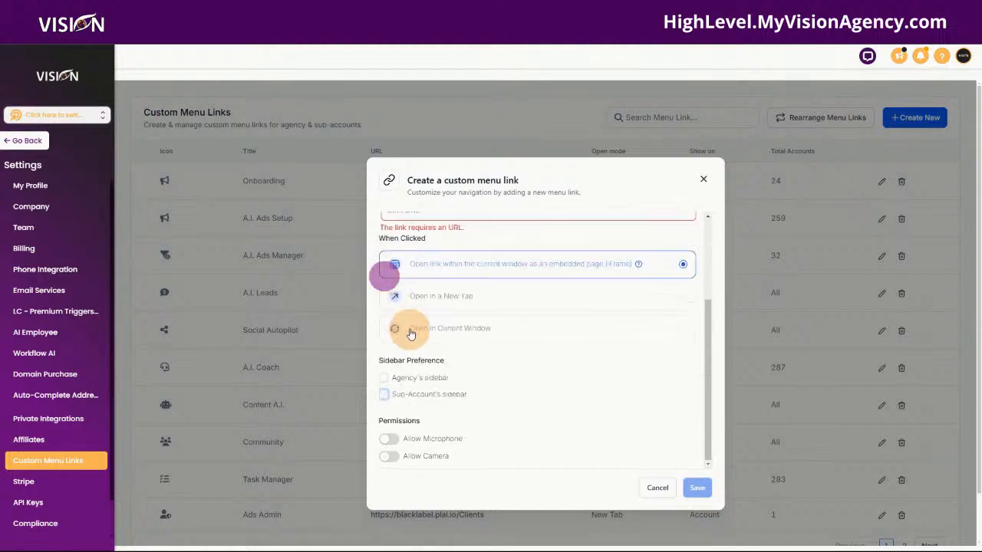
{"action": "scroll", "coordinate": [399, 364], "scroll_direction": "down", "scroll_amount": 3}
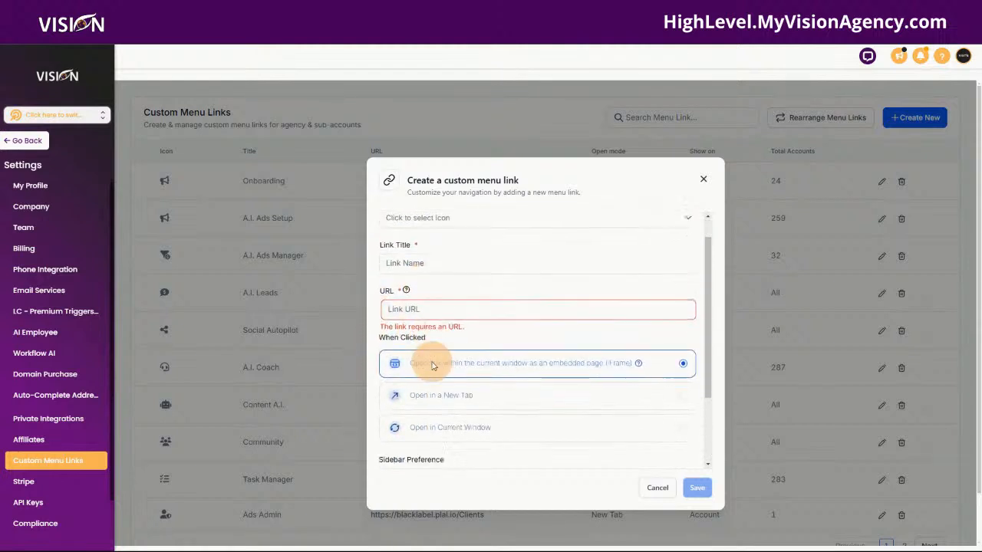
{"action": "left_click", "coordinate": [382, 394]}
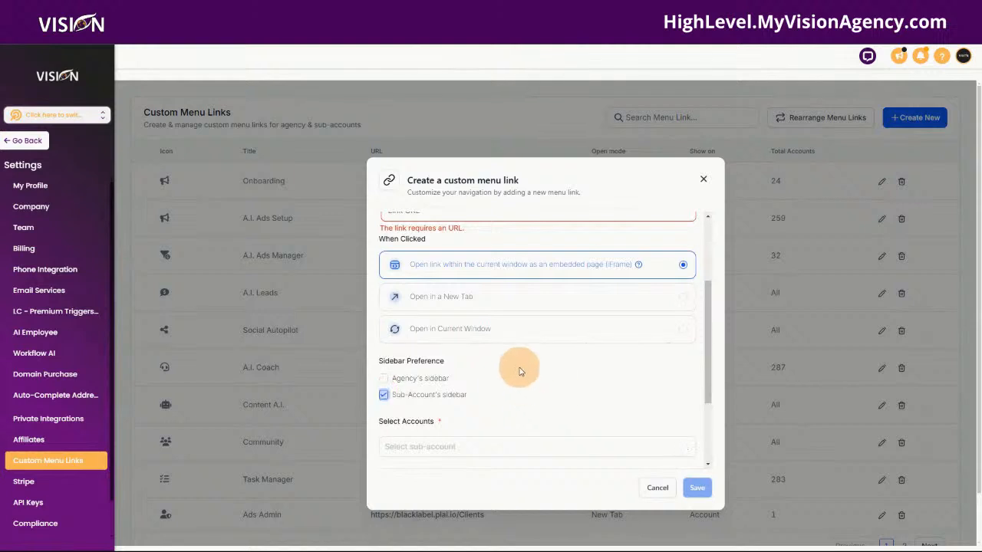
{"action": "scroll", "coordinate": [490, 368], "scroll_direction": "down", "scroll_amount": 3}
- Try assigning the new custom menu link to All accounts and clear that selection again
{"action": "left_click", "coordinate": [406, 331]}
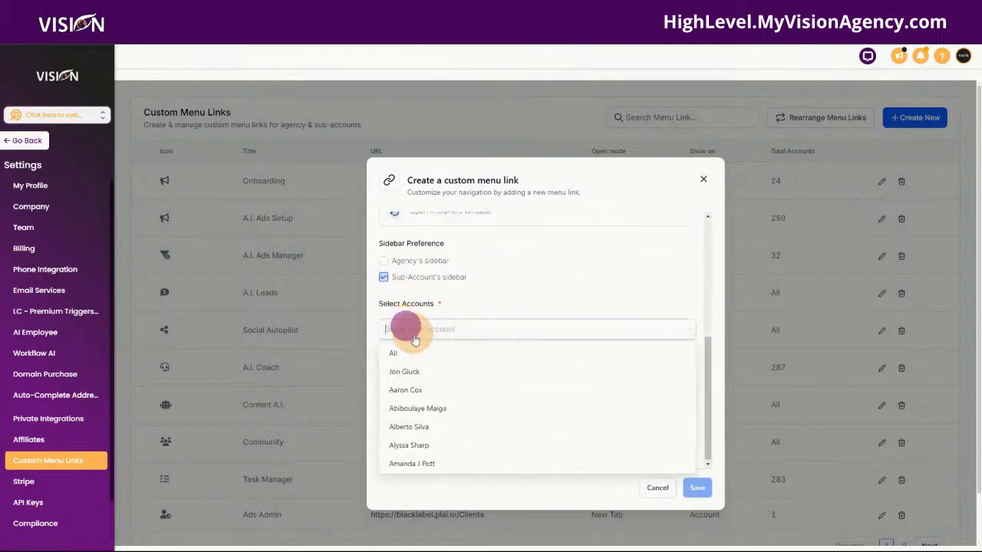
{"action": "left_click", "coordinate": [411, 351]}
{"action": "left_click", "coordinate": [551, 276]}
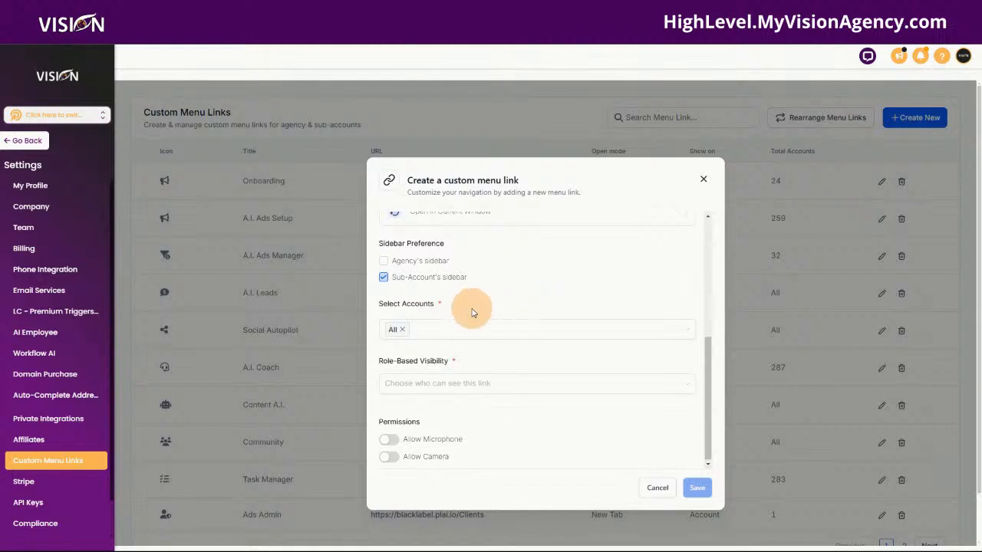
{"action": "left_click", "coordinate": [403, 330]}
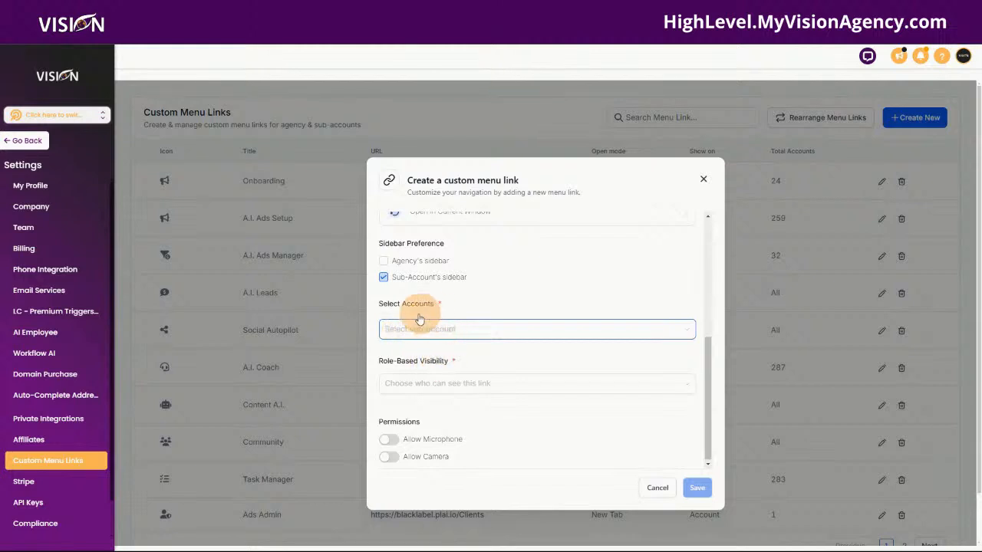
{"action": "left_click", "coordinate": [426, 359]}
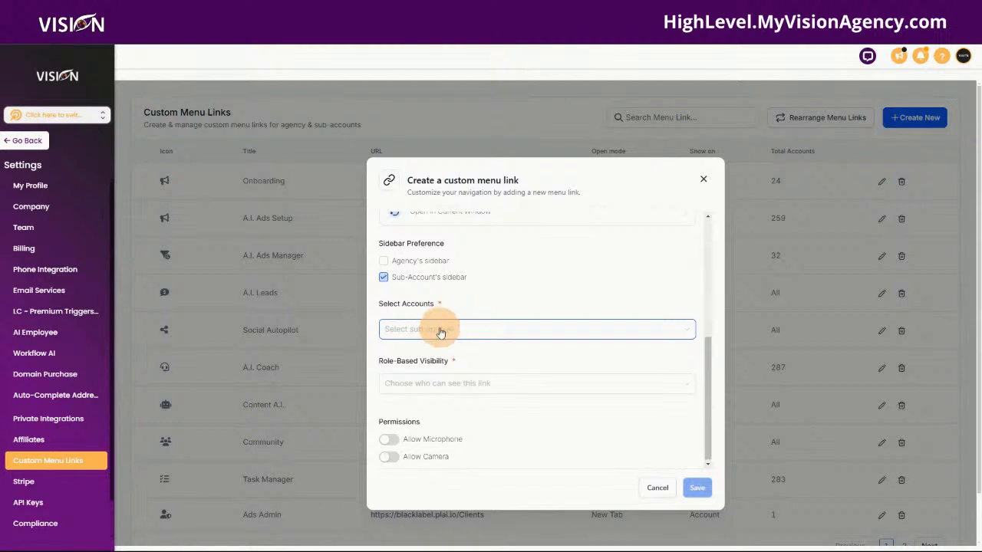
{"action": "scroll", "coordinate": [412, 335], "scroll_direction": "up", "scroll_amount": 3}
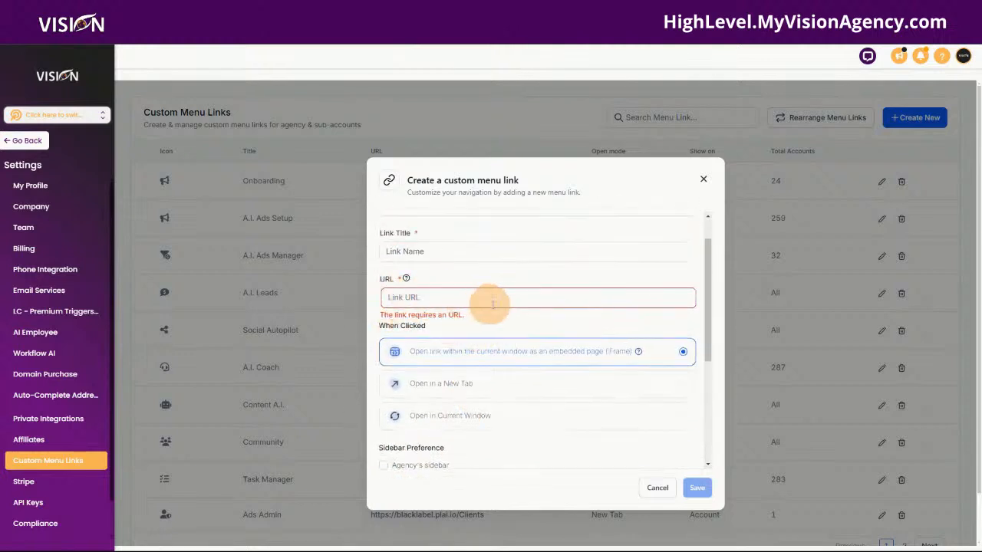
{"action": "scroll", "coordinate": [499, 304], "scroll_direction": "down", "scroll_amount": 3}
{"action": "left_click", "coordinate": [399, 330]}
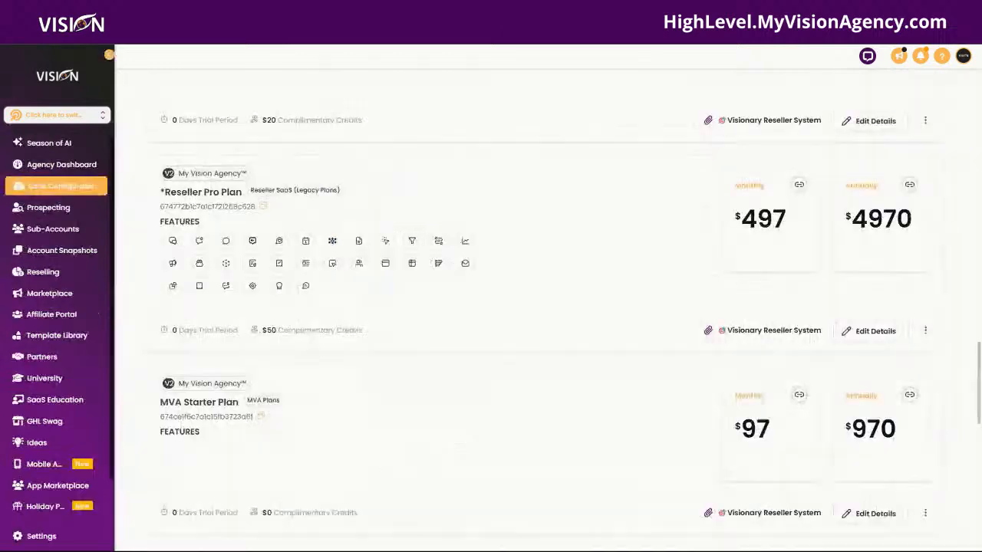
- Check which custom menu links are attached to the AI Ads plan's features in the SaaS Configurator, without changing them
{"action": "scroll", "coordinate": [622, 481], "scroll_direction": "down", "scroll_amount": 9}
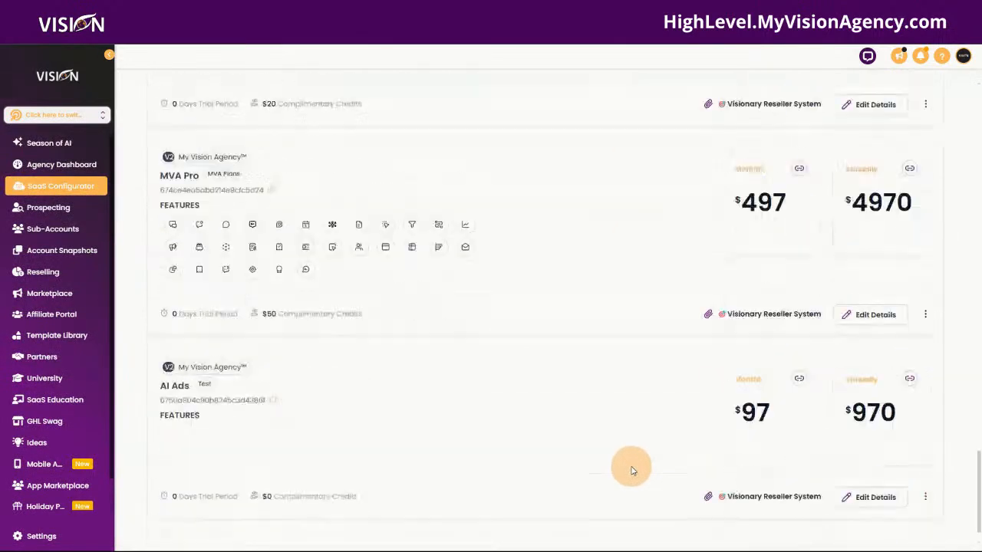
{"action": "left_click", "coordinate": [873, 456]}
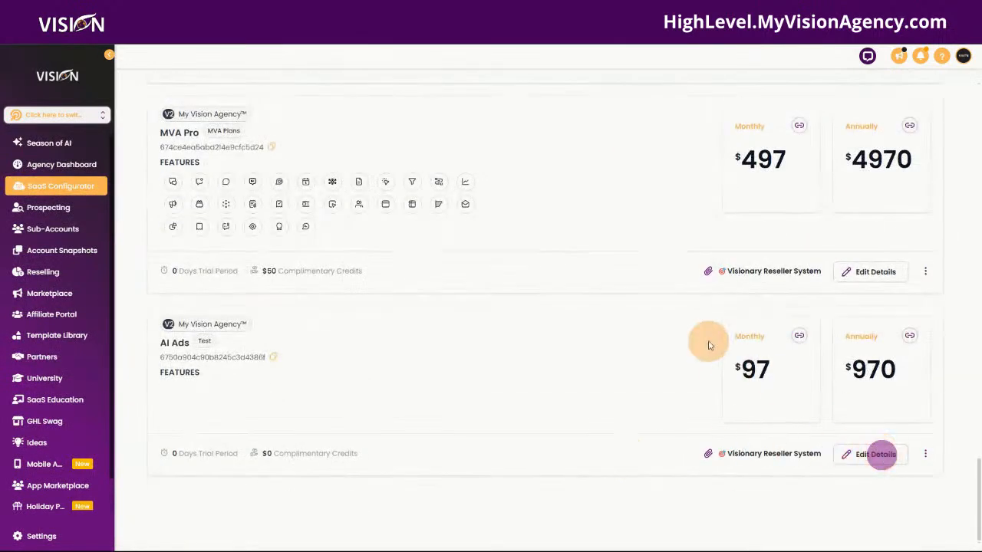
{"action": "left_click", "coordinate": [255, 171]}
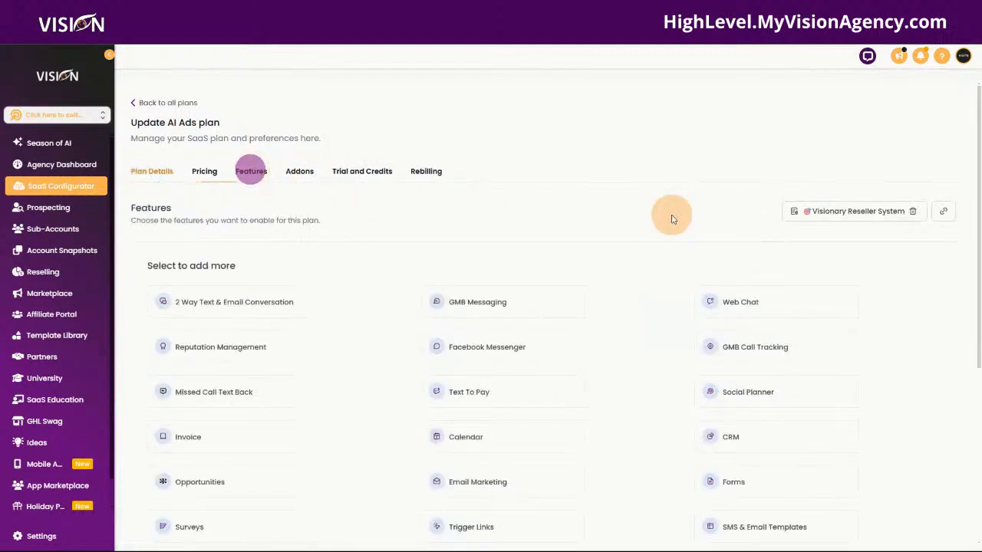
{"action": "left_click", "coordinate": [945, 212]}
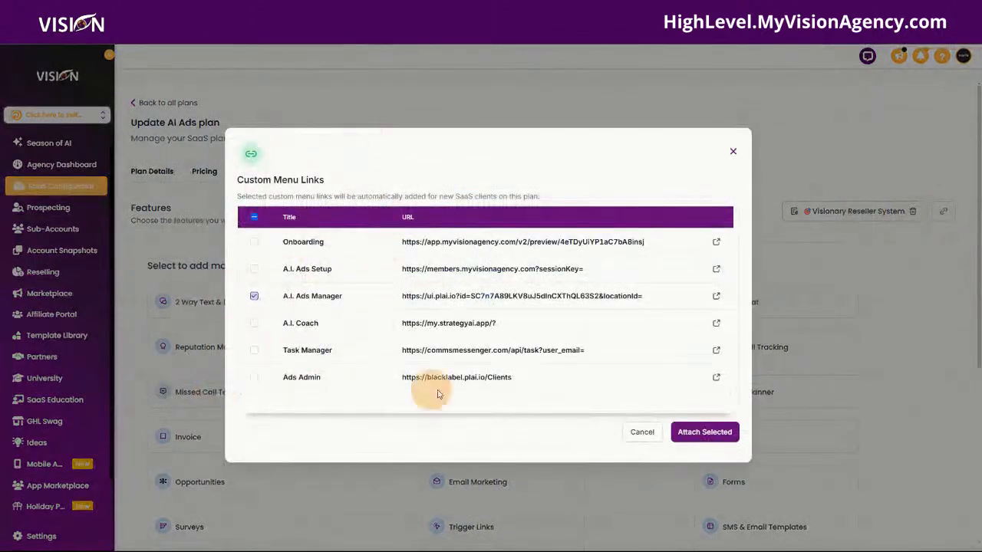
{"action": "left_click", "coordinate": [732, 151]}
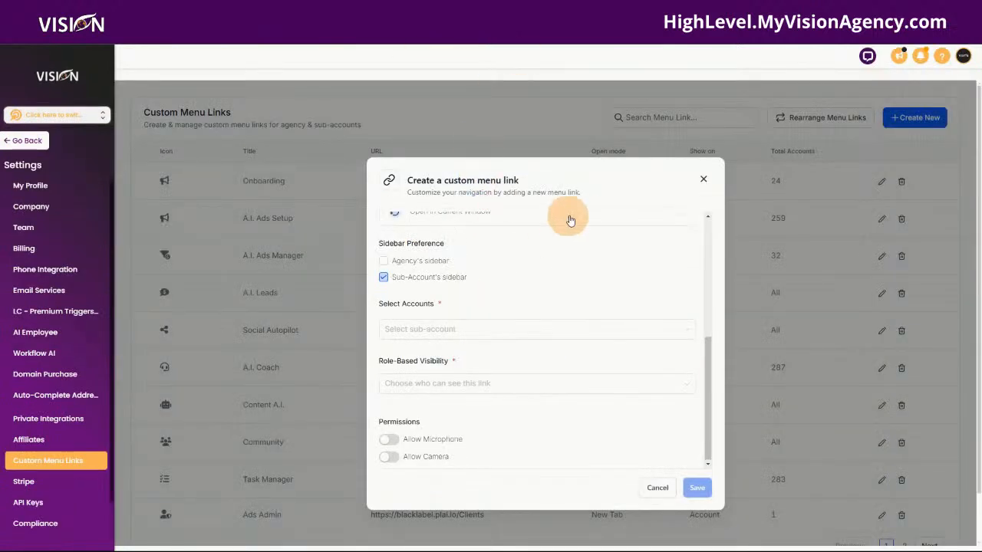
- Search the new custom menu link's account list for the My Vision Agency sub-account
{"action": "left_click", "coordinate": [423, 329]}
{"action": "left_click", "coordinate": [489, 269]}
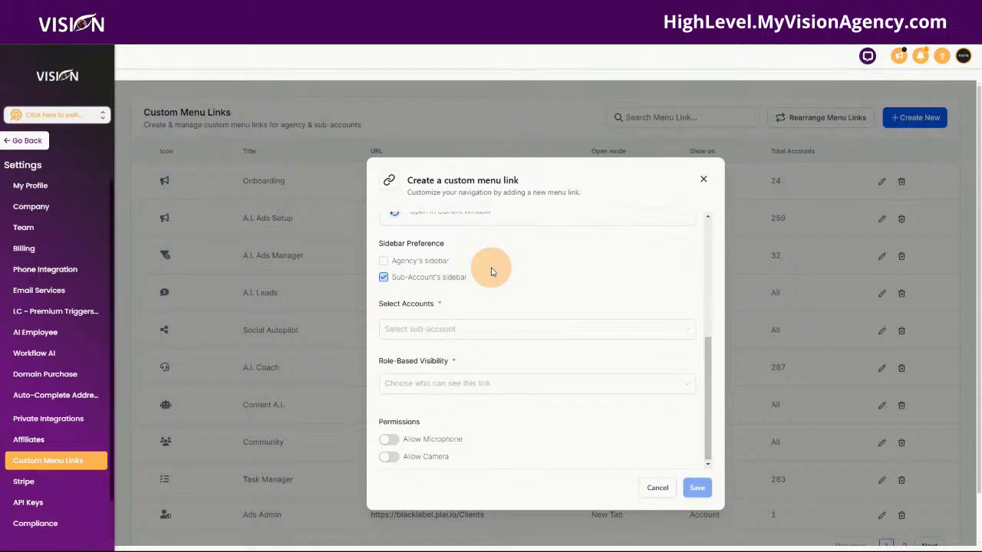
{"action": "left_click", "coordinate": [430, 332]}
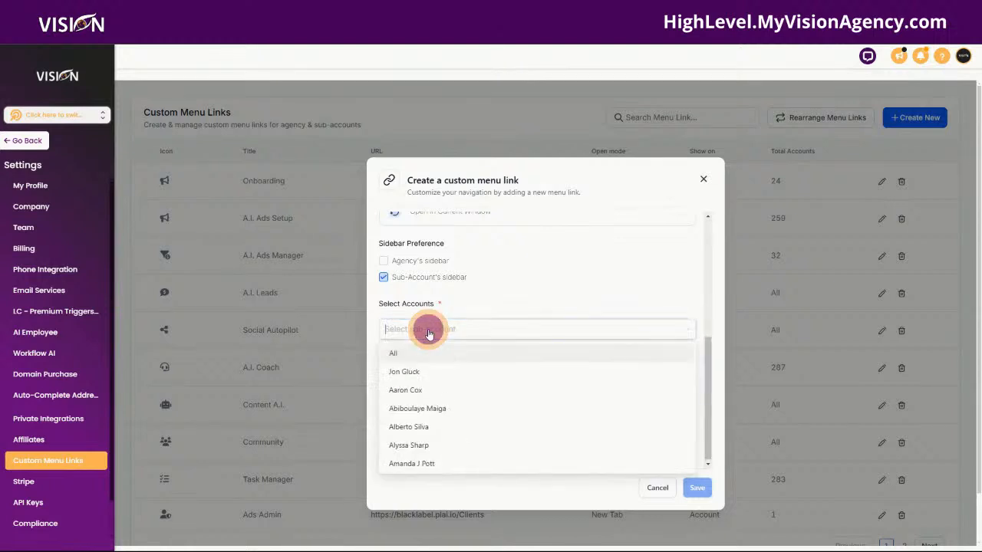
{"action": "type", "text": "my v"}
{"action": "type", "text": "n age"}
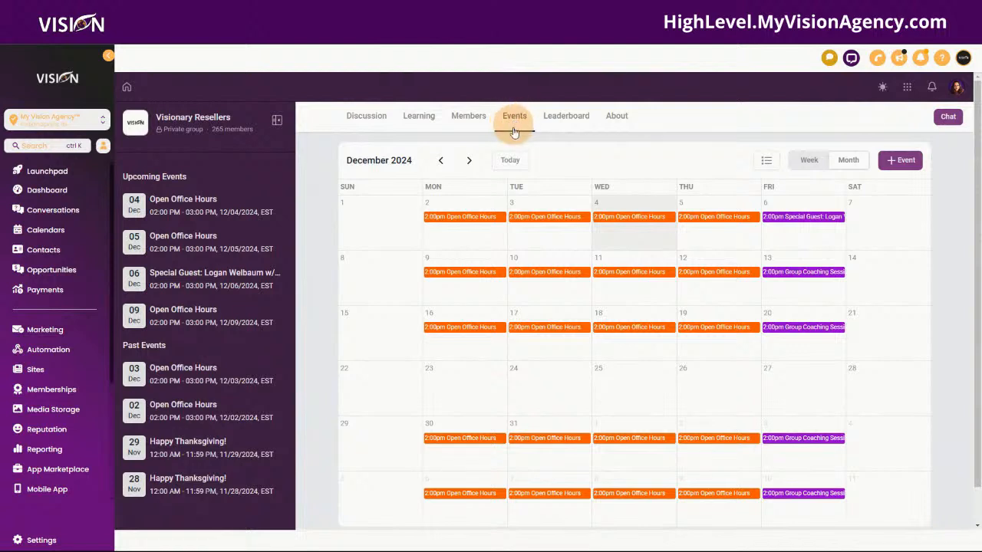
- View the December 4 Open Office Hours event in the Visionary Resellers calendar and look over the offer options on the agency's website
{"action": "left_click", "coordinate": [622, 221]}
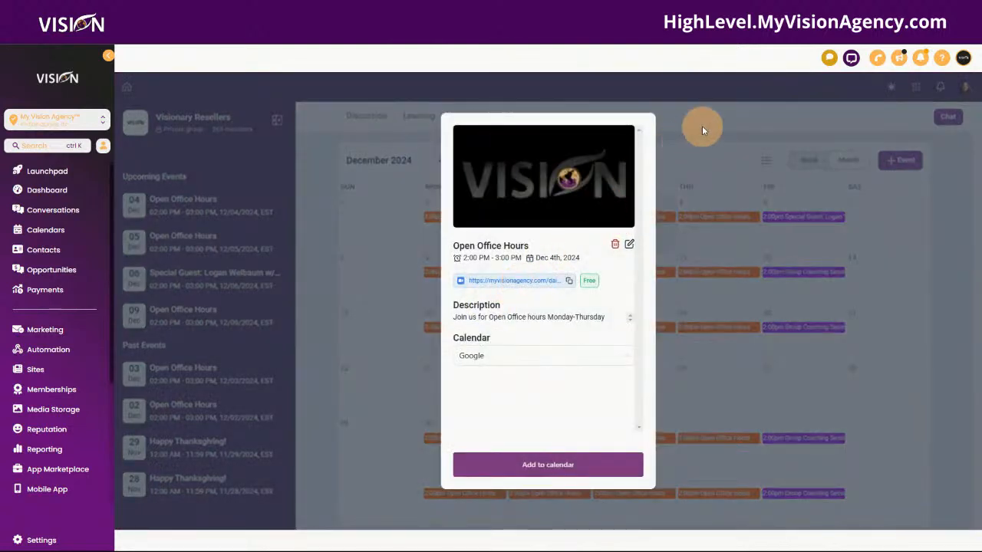
{"action": "left_click", "coordinate": [702, 126]}
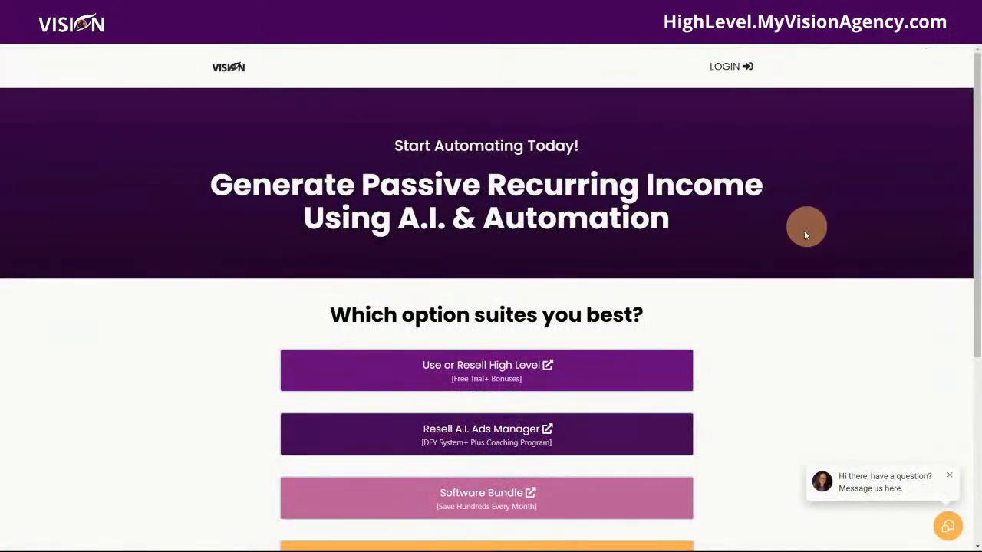
{"action": "scroll", "coordinate": [806, 227], "scroll_direction": "down", "scroll_amount": 3}
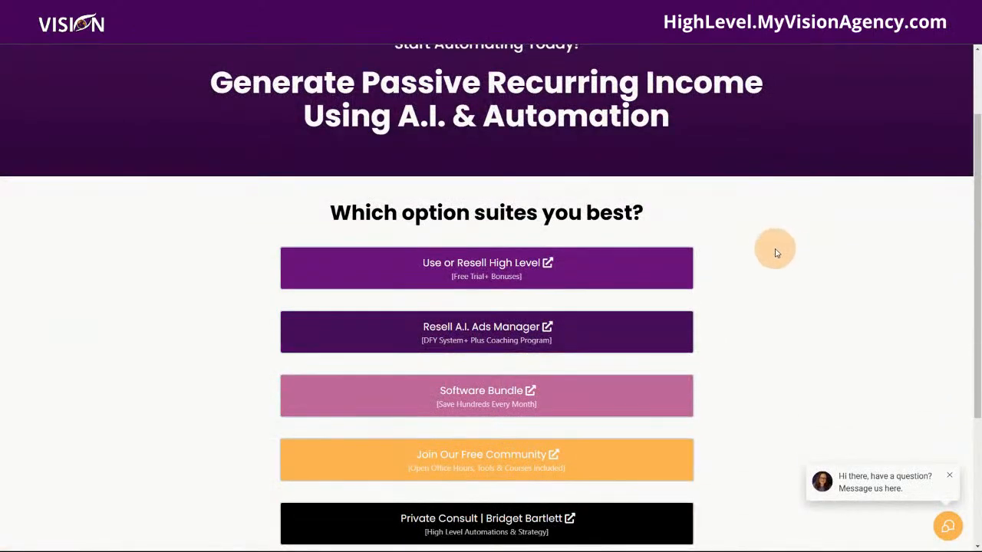